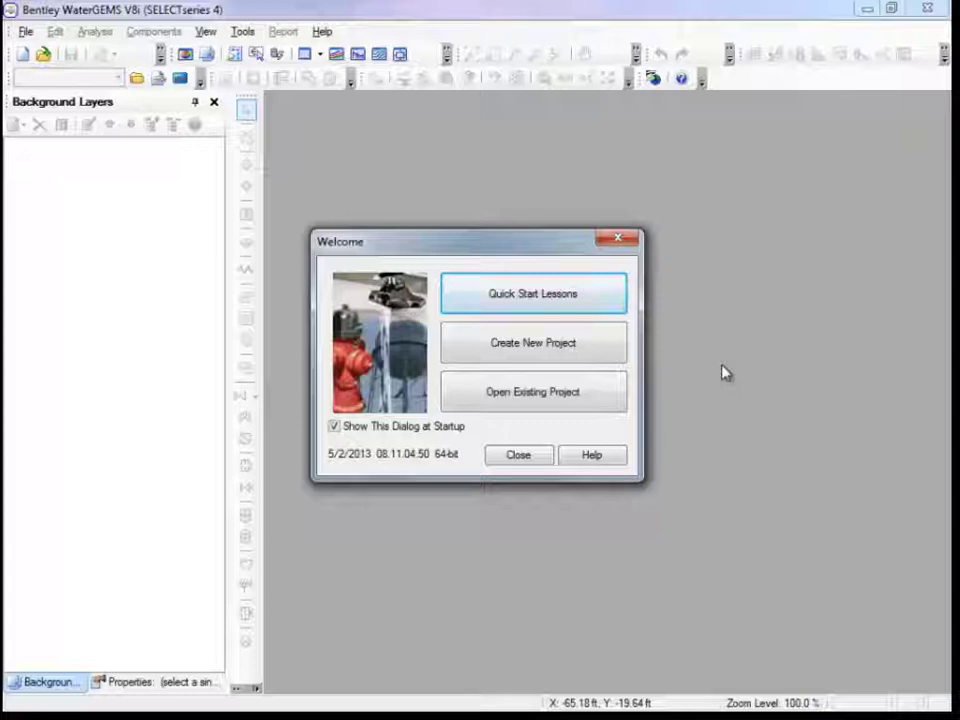
- Start a blank WaterGEMS project and save it under the file name EWBModel
left_click(603, 355)
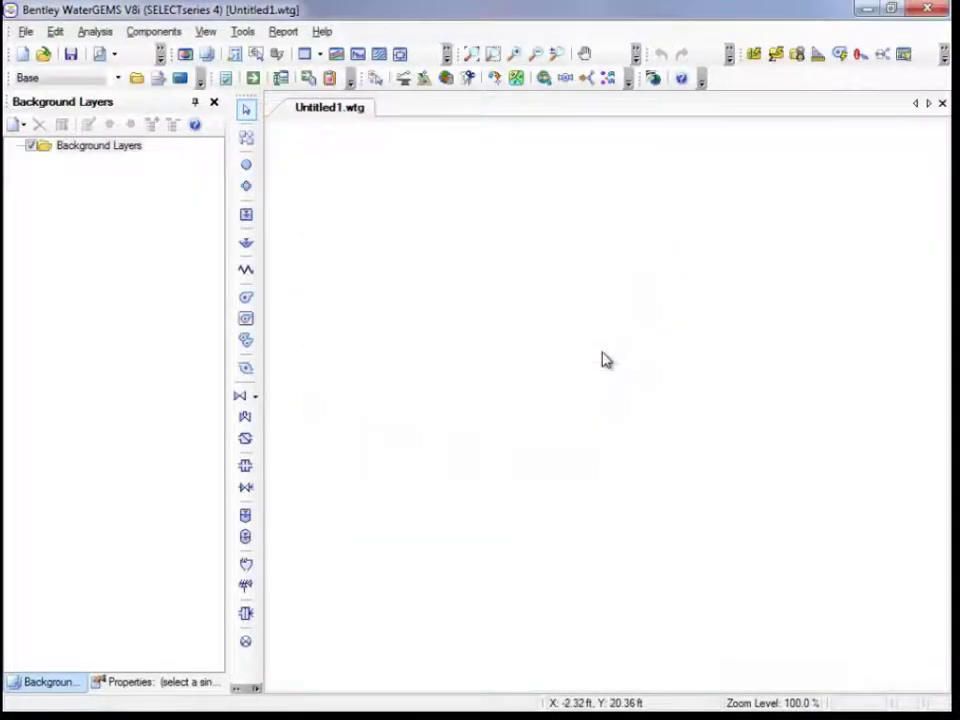
left_click(25, 31)
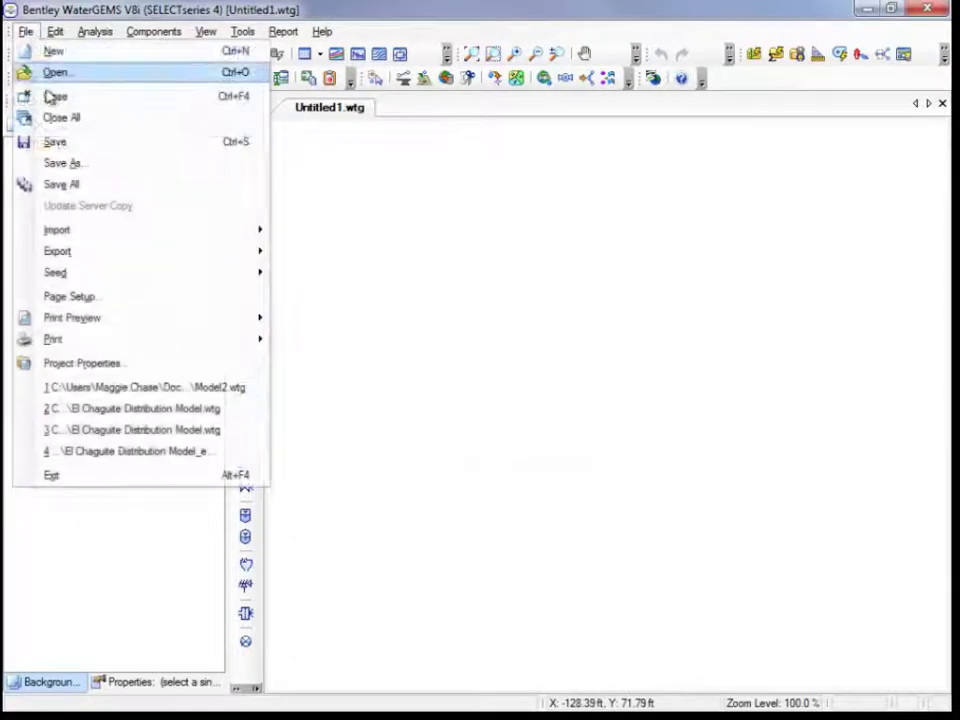
left_click(52, 146)
type("EWBModel")
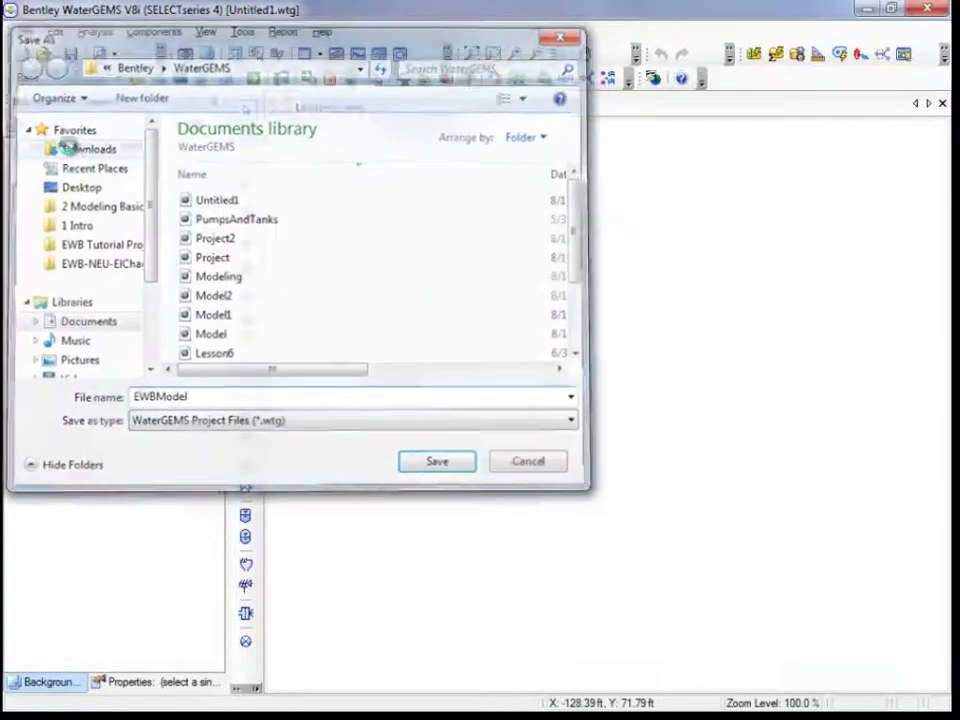
key("Return")
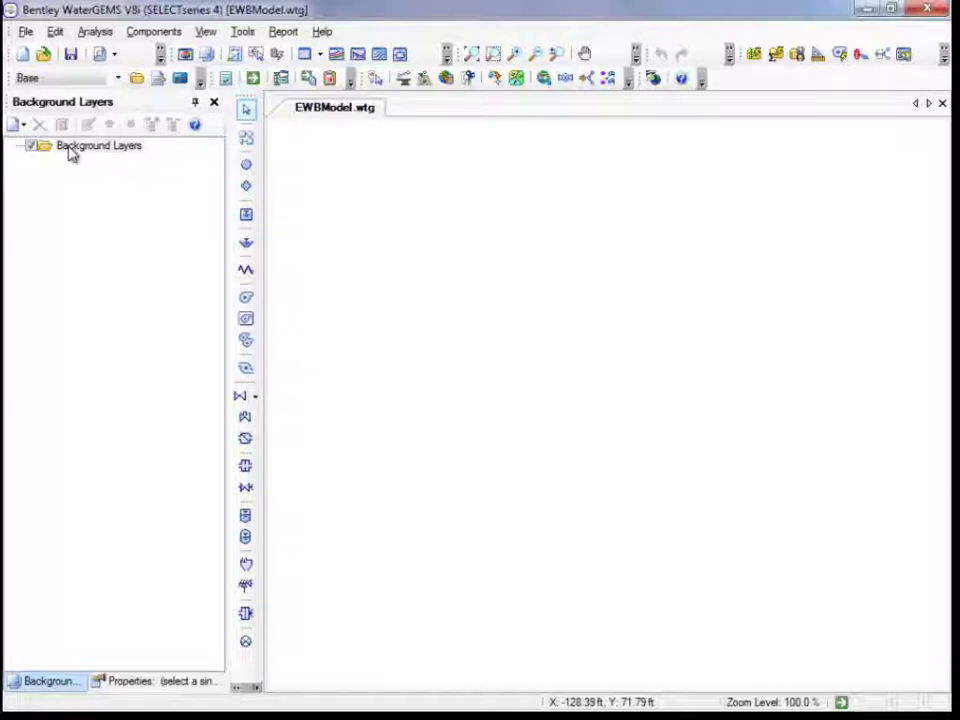
left_click(246, 32)
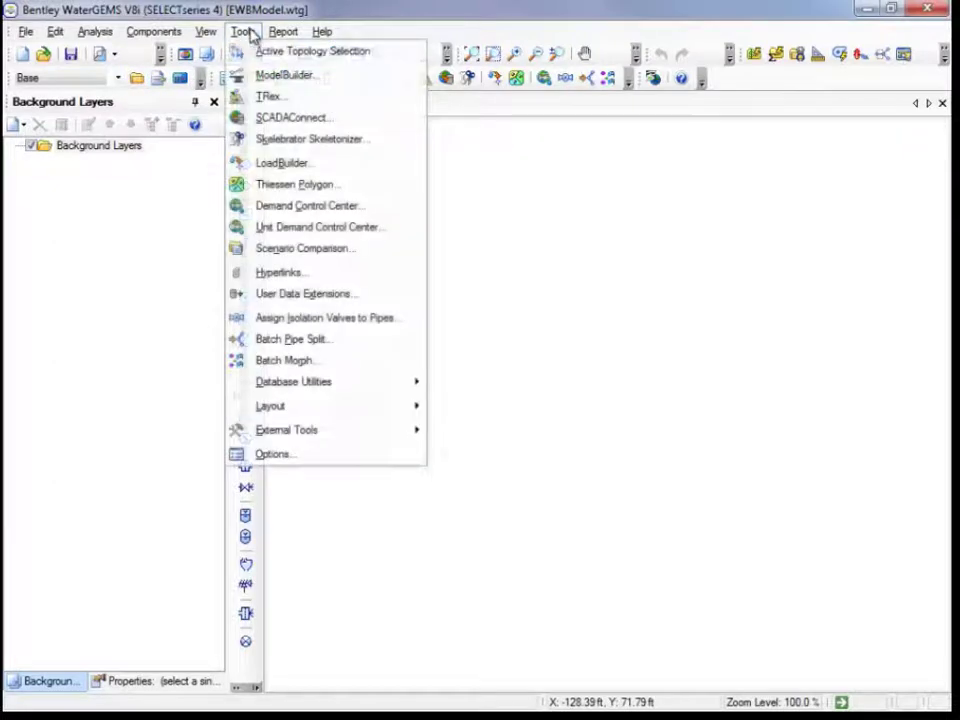
left_click(366, 457)
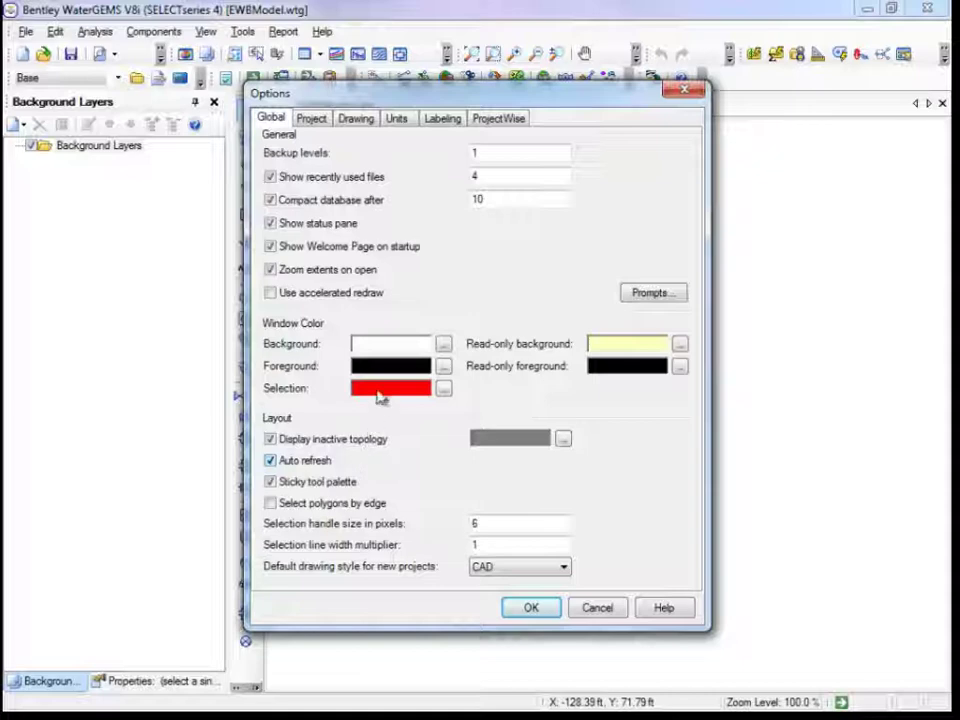
left_click(405, 122)
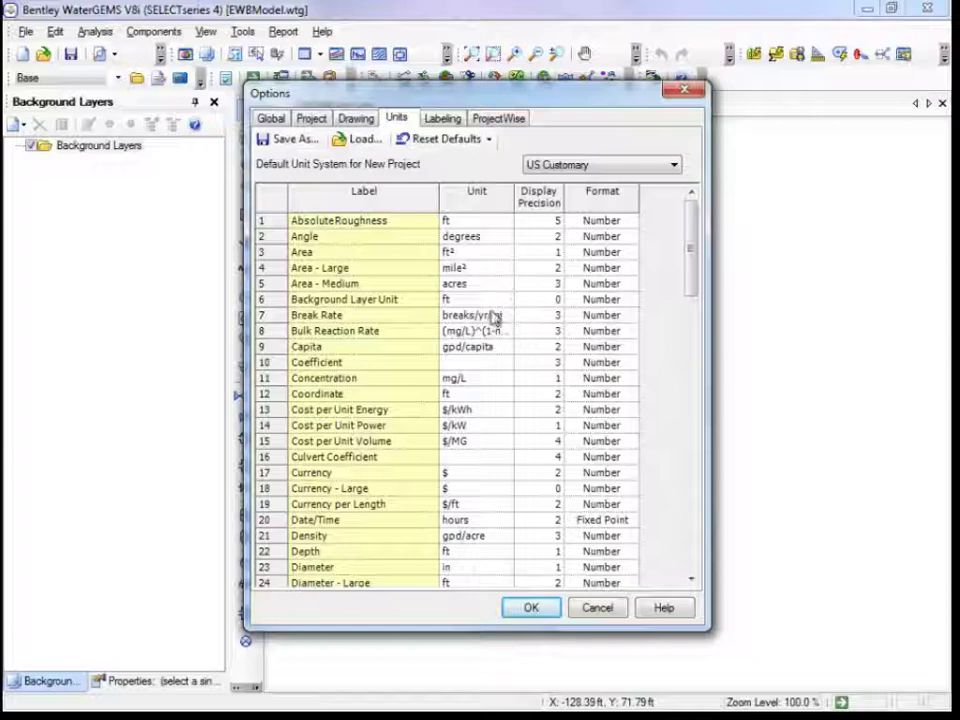
left_click(630, 168)
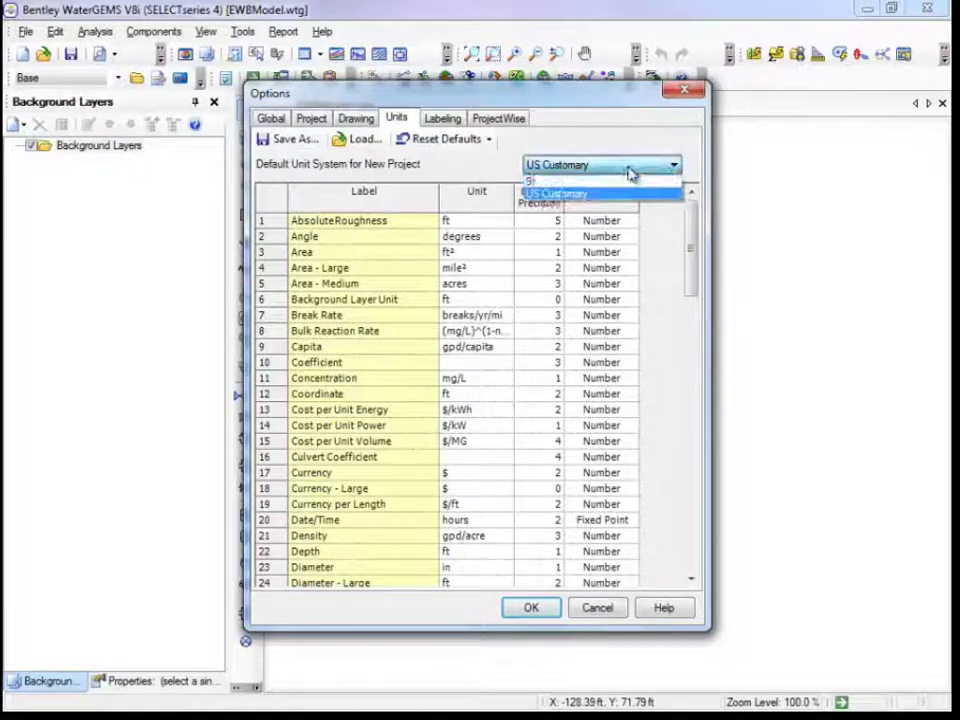
left_click(630, 195)
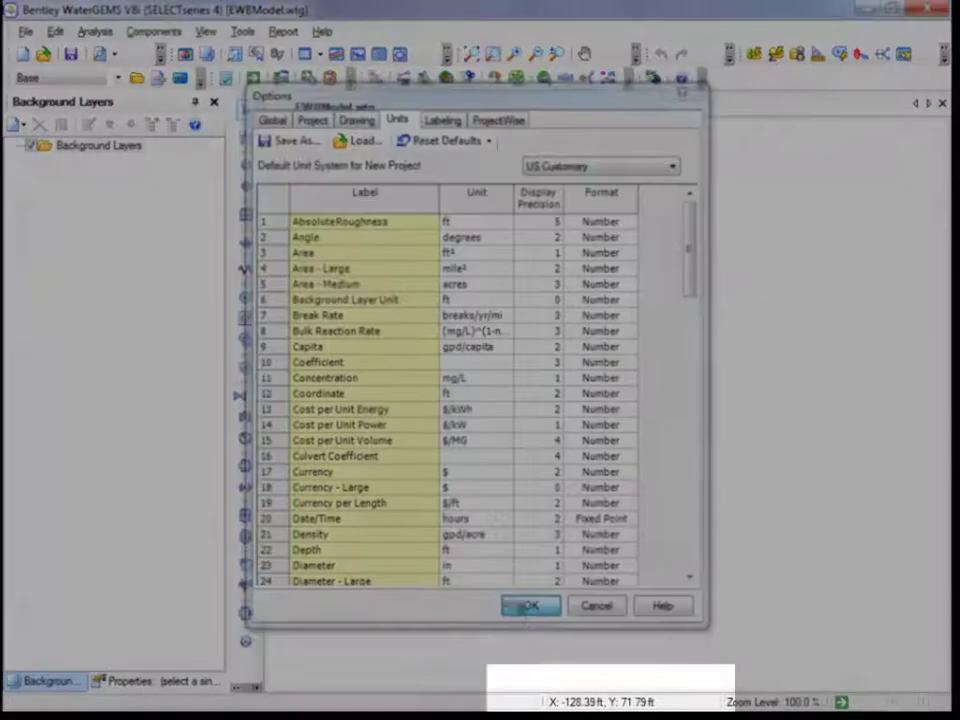
left_click(518, 609)
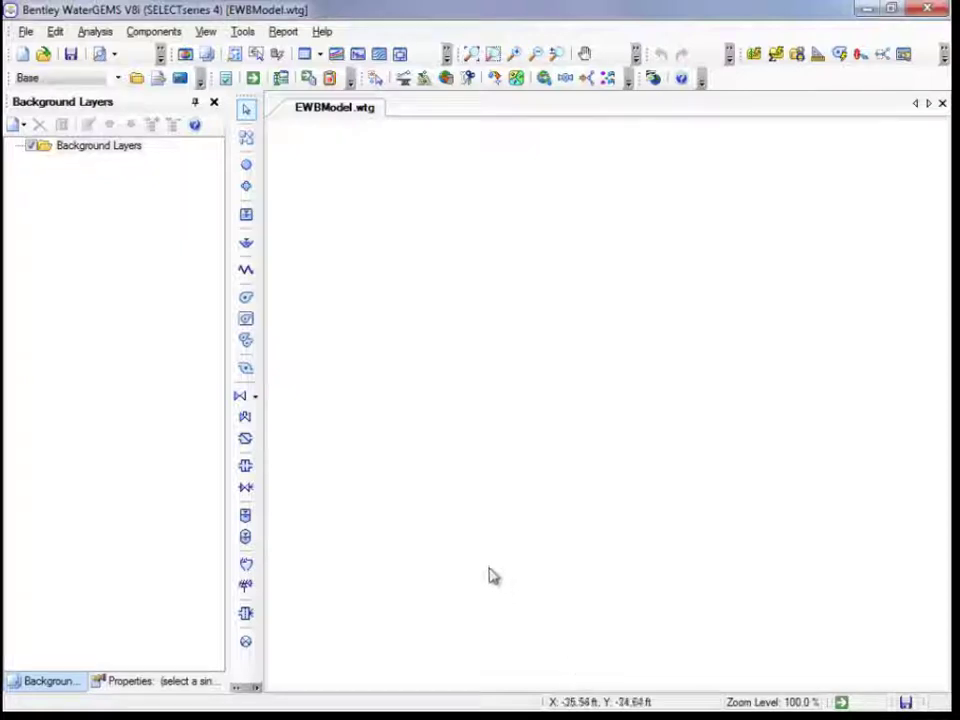
- Add the Google Earth_El Chaguite image from the tutorial folder as a new background layer
left_click(207, 33)
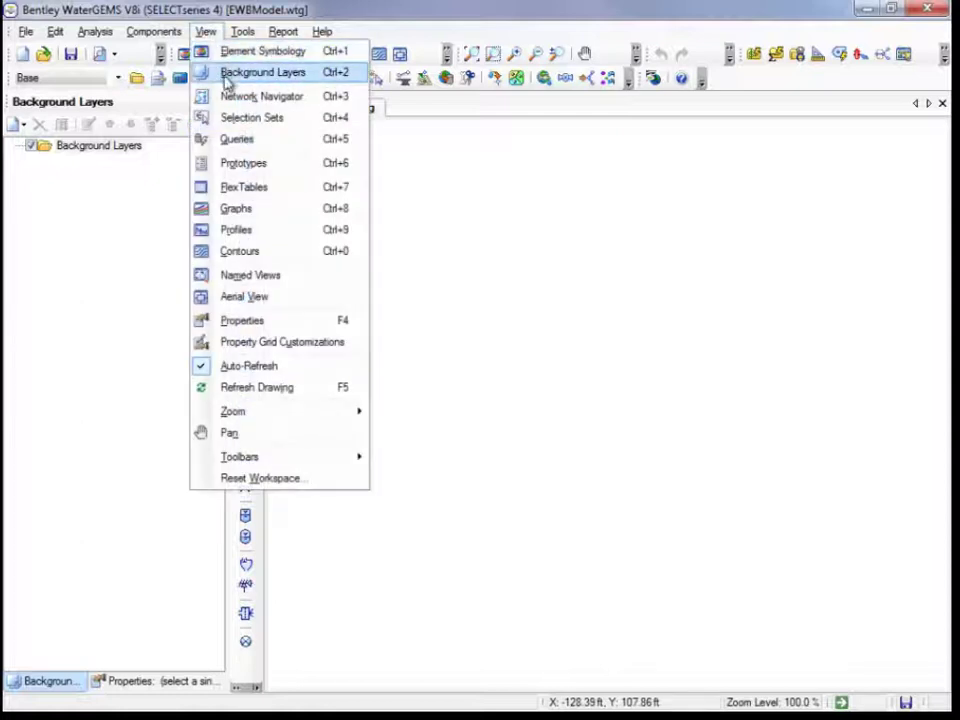
left_click(226, 80)
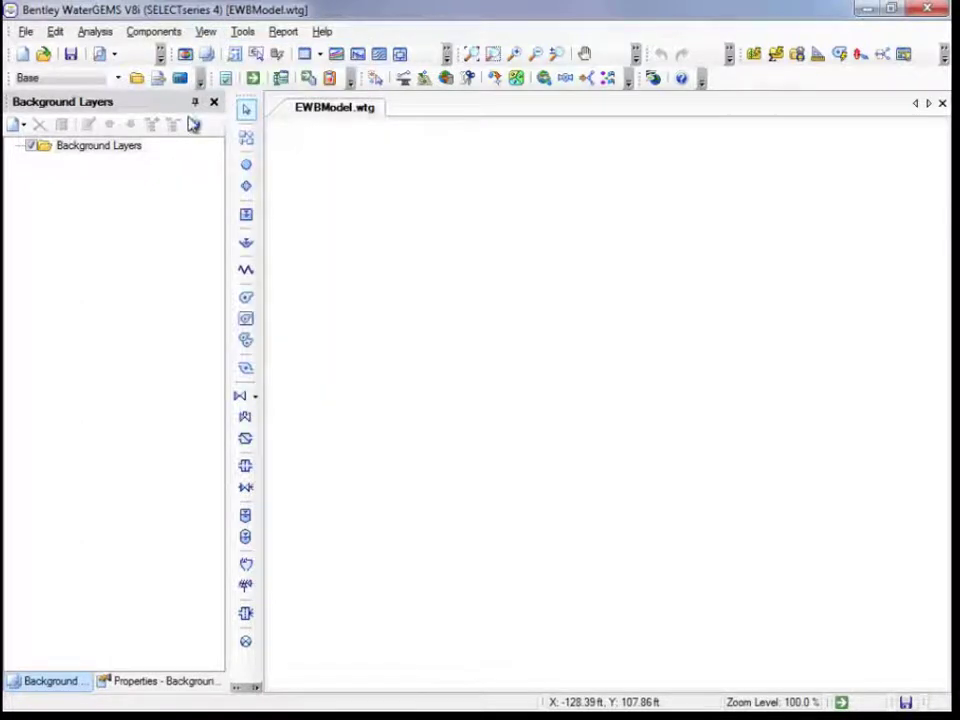
left_click(15, 124)
left_click(92, 155)
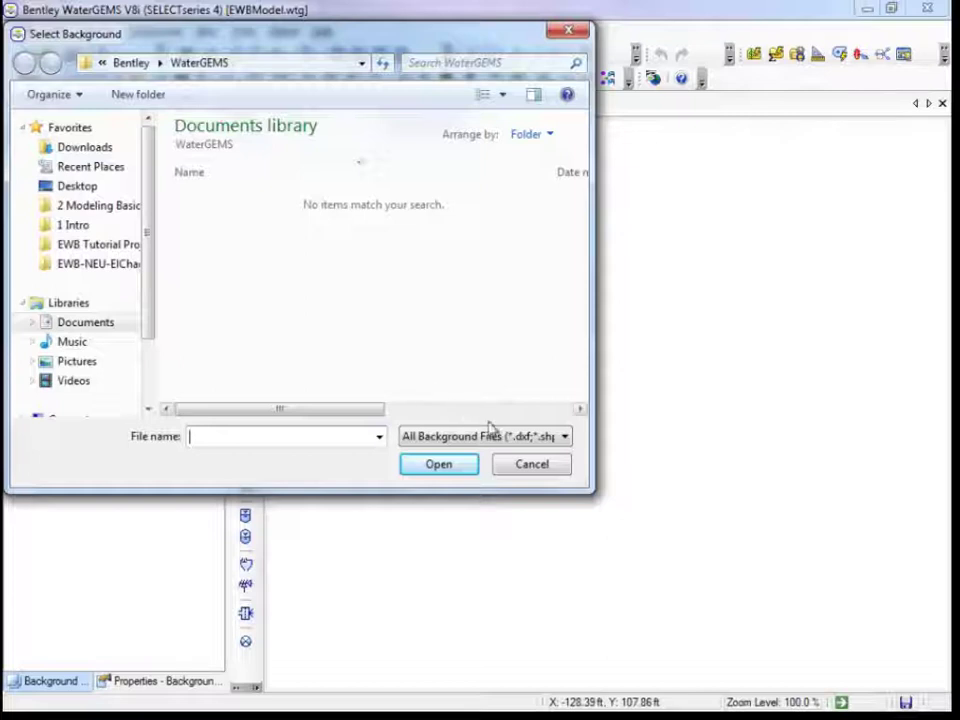
left_click(523, 439)
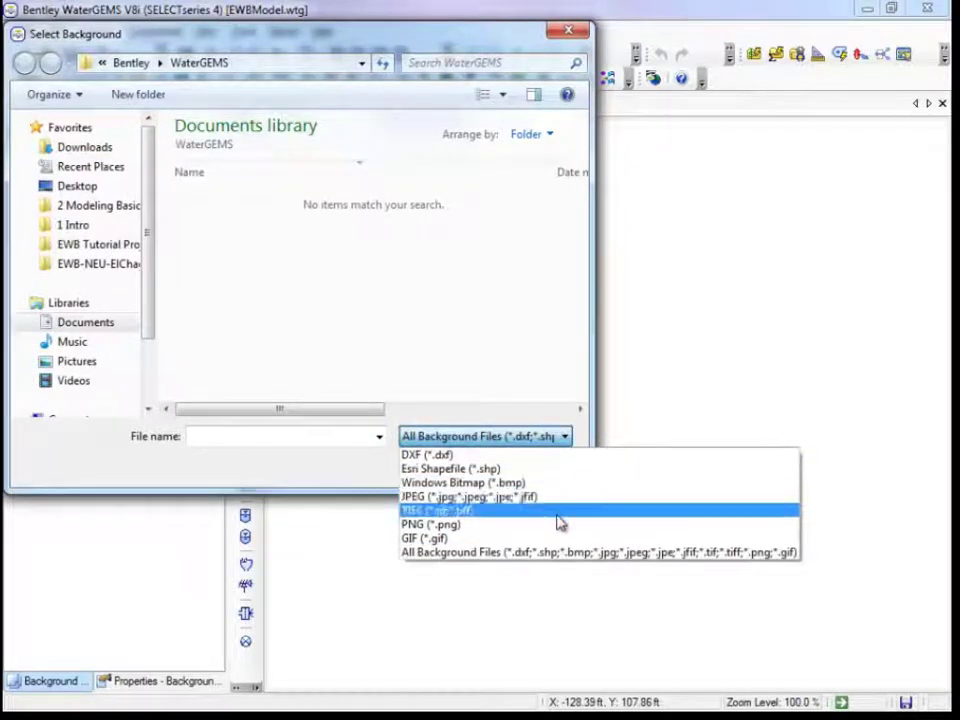
left_click(542, 438)
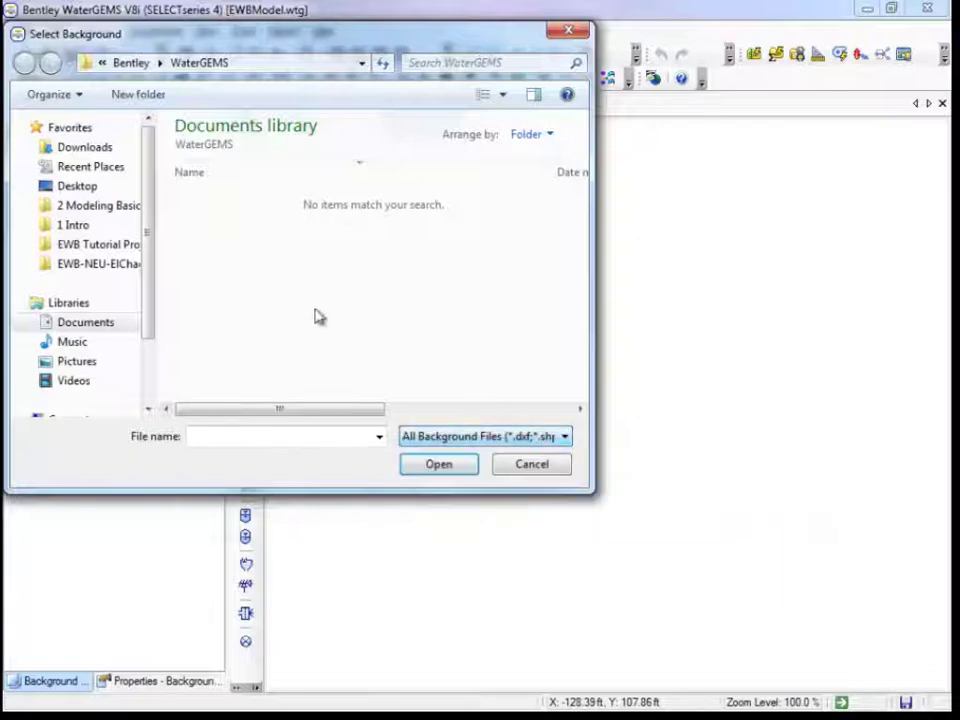
left_click(133, 248)
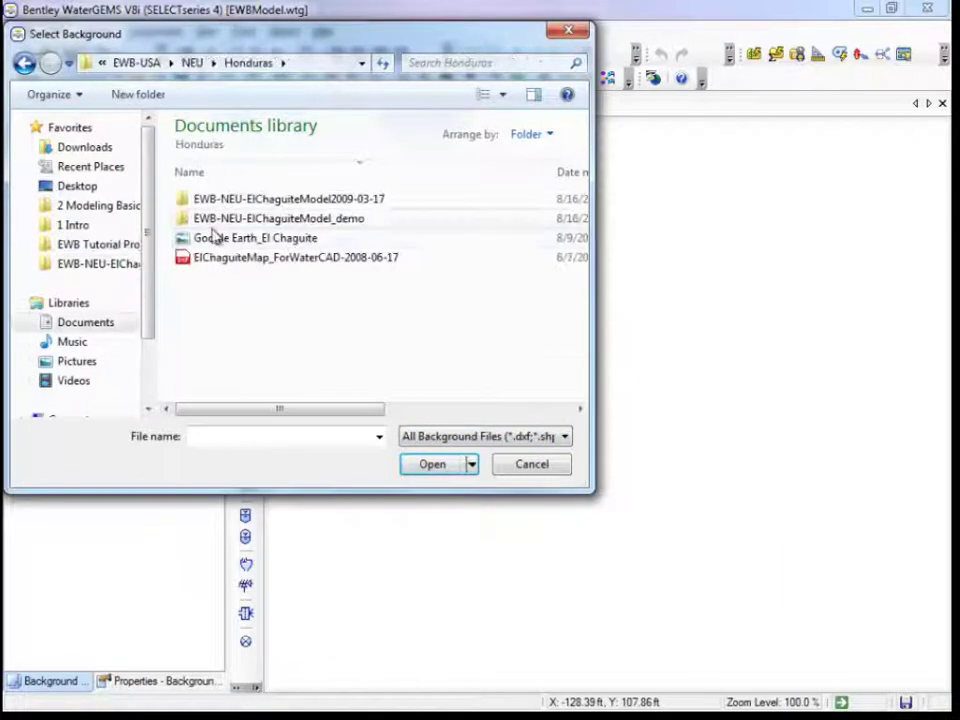
left_click(217, 240)
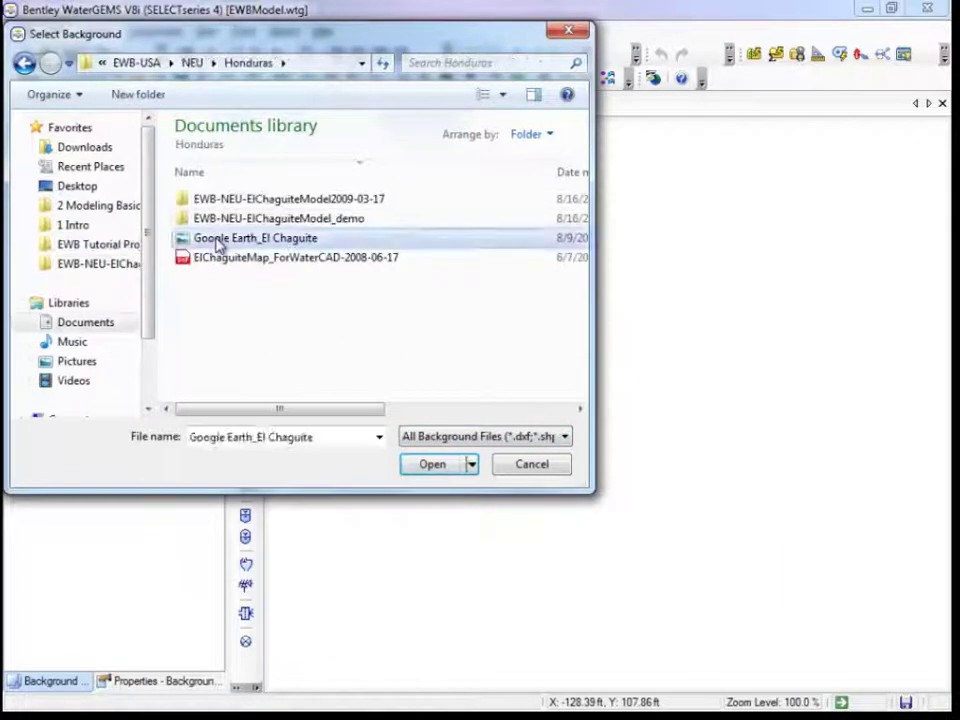
left_click(413, 464)
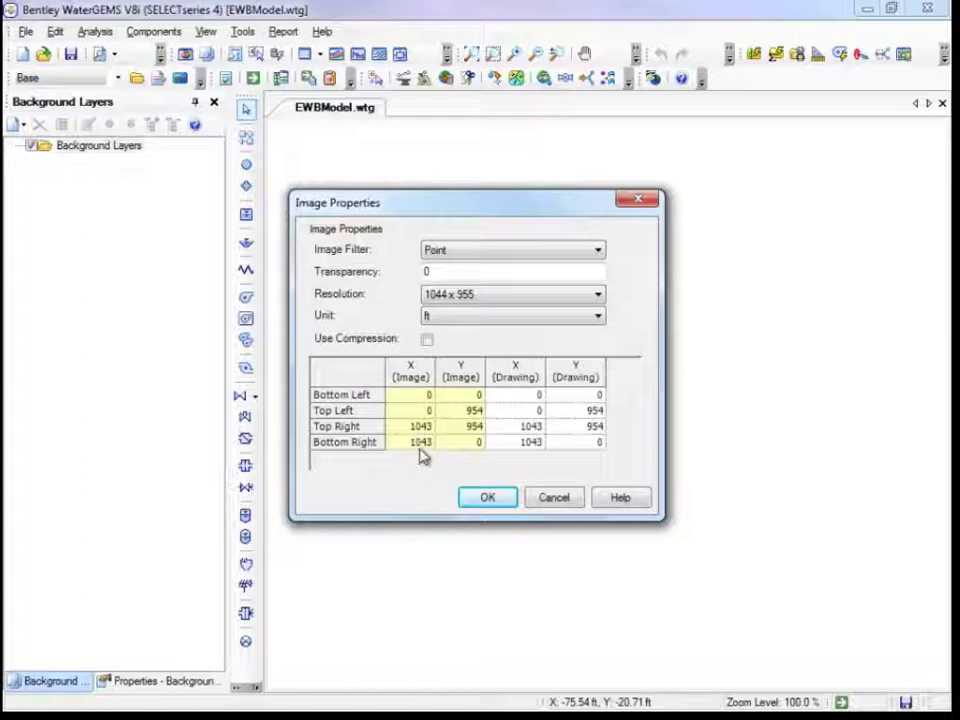
- Set the image's transparency to 35 and paste new drawing coordinates (X 1550–5250, Y −1950–1200)
left_click(436, 271)
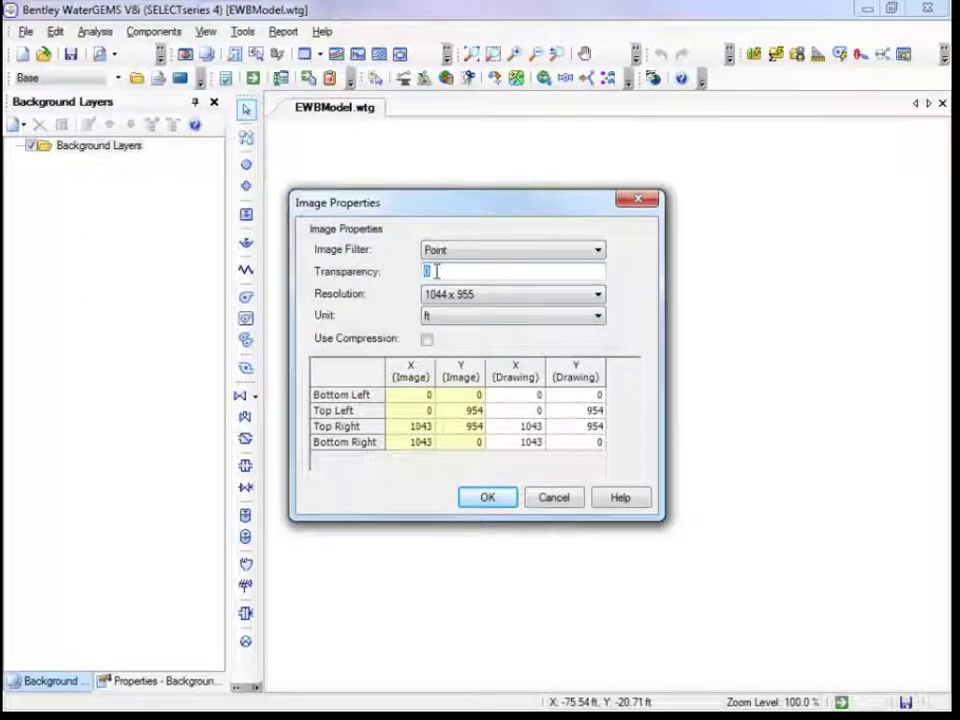
type("35")
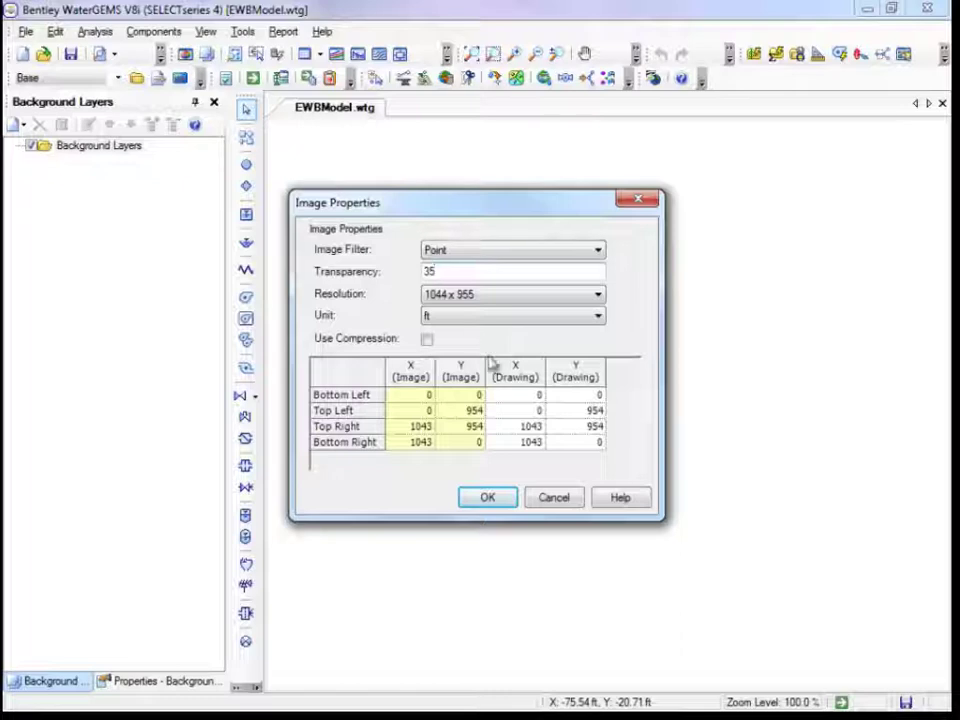
left_click(531, 398)
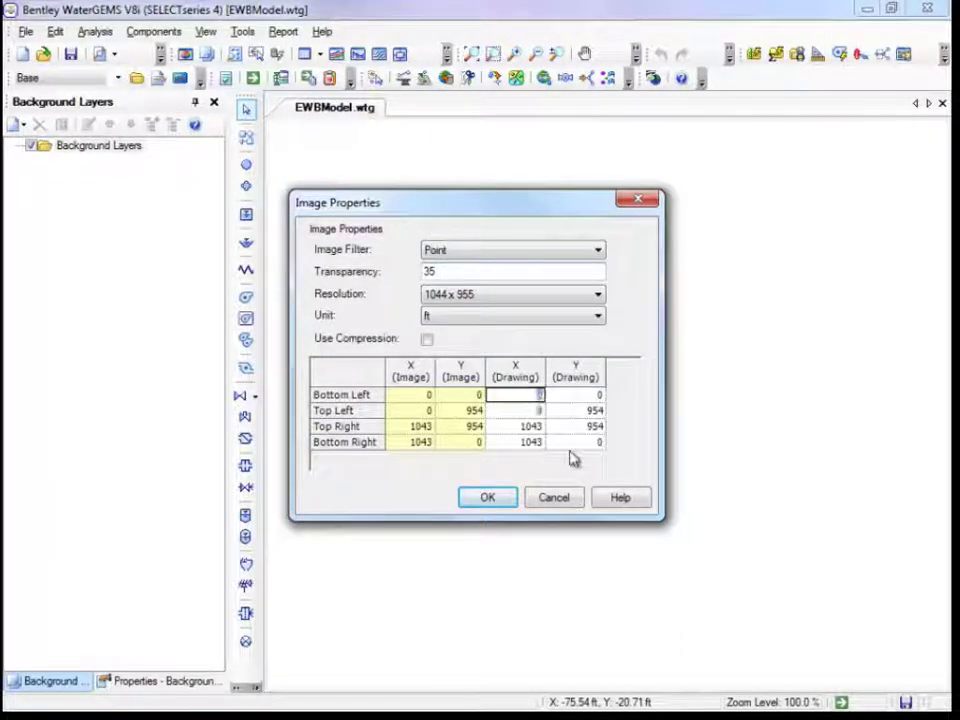
left_click_drag(563, 445, 518, 400)
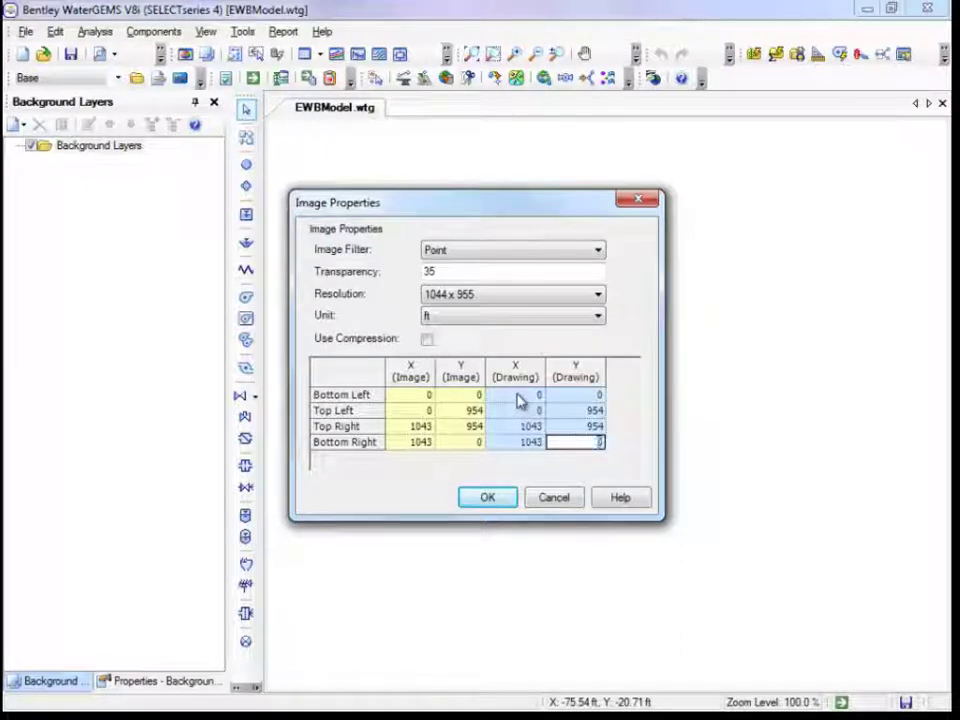
key("ctrl+v")
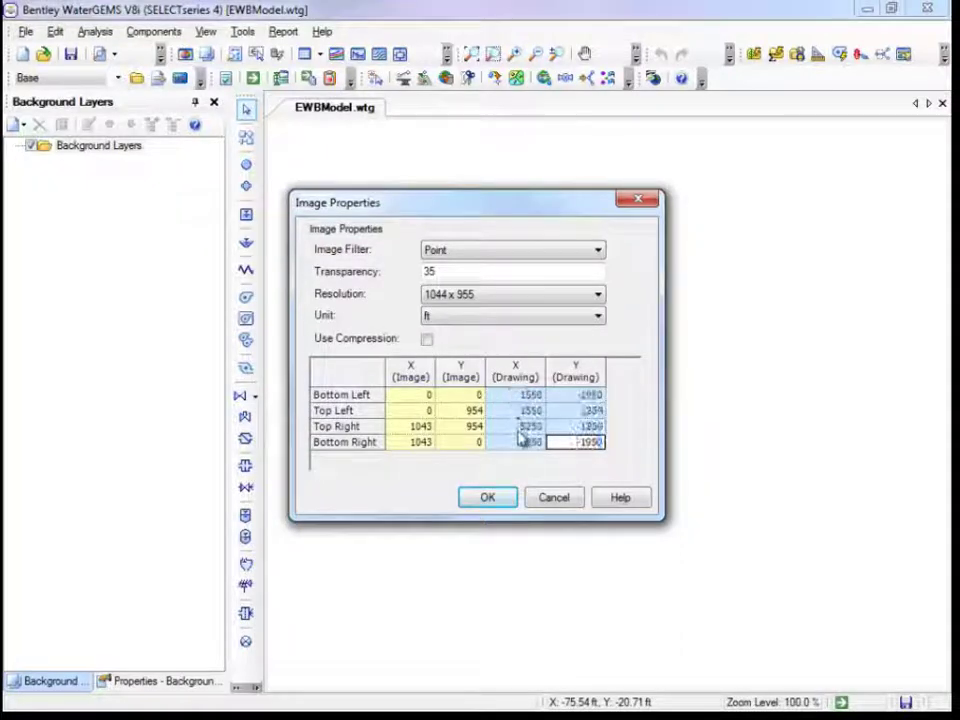
left_click(499, 500)
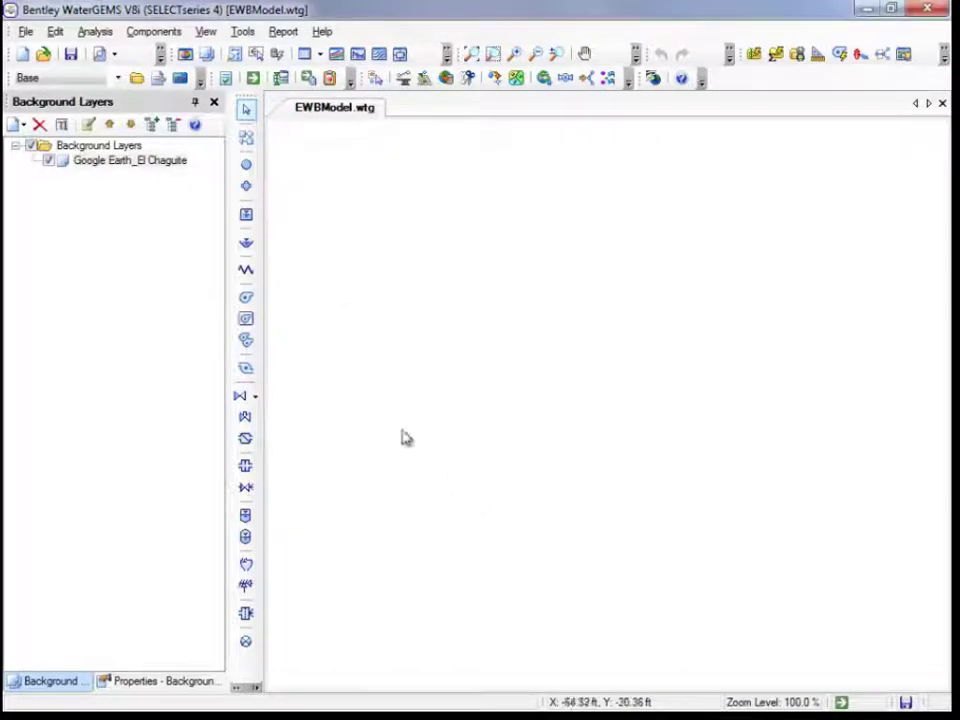
- Add the ElChaguiteMap_ForWaterCAD-2008-06-17 DXF file as a second background layer with default DXF properties
left_click(16, 123)
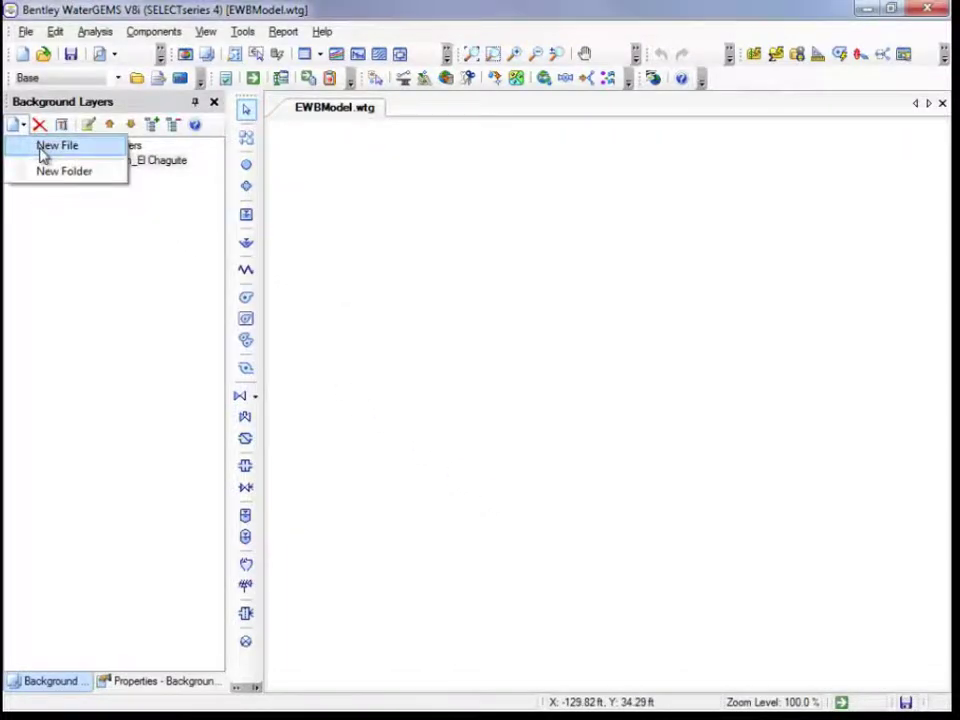
left_click(41, 152)
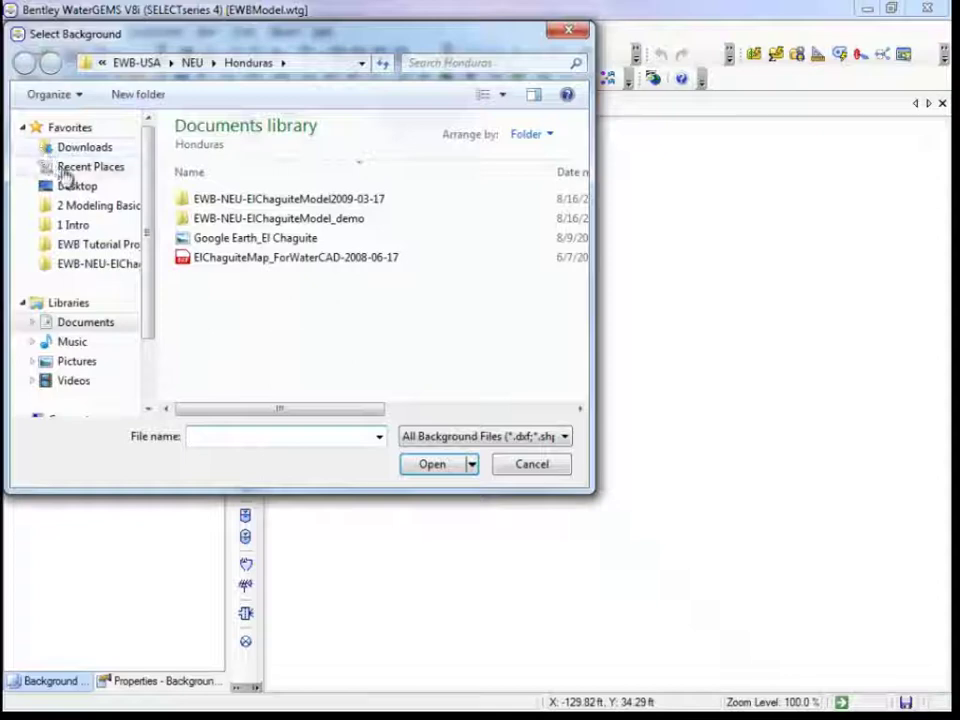
left_click(199, 262)
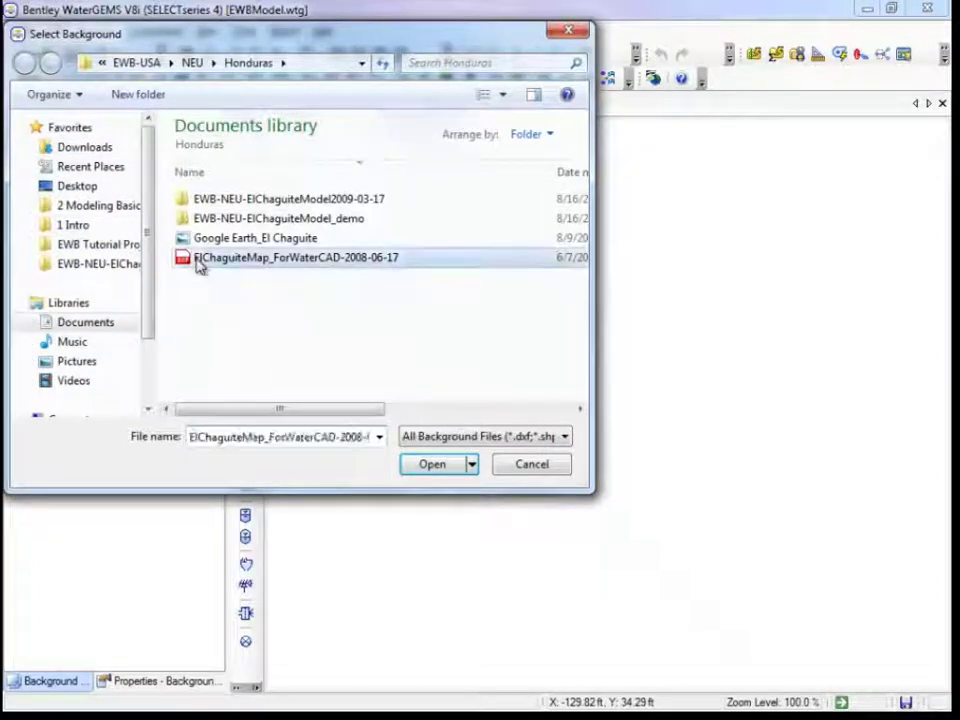
left_click(437, 468)
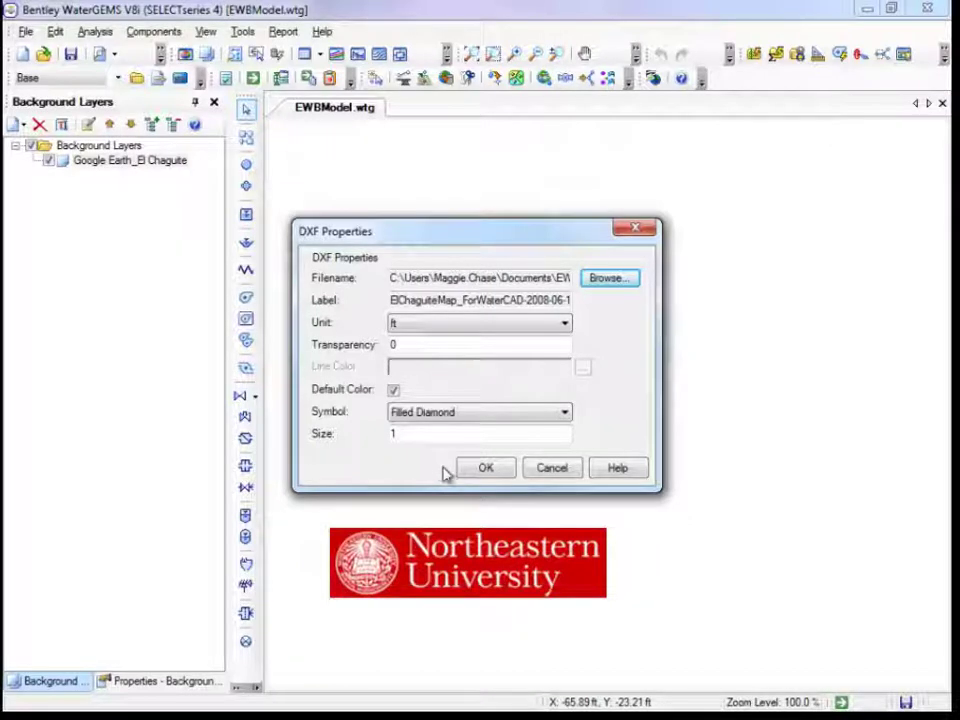
left_click(483, 469)
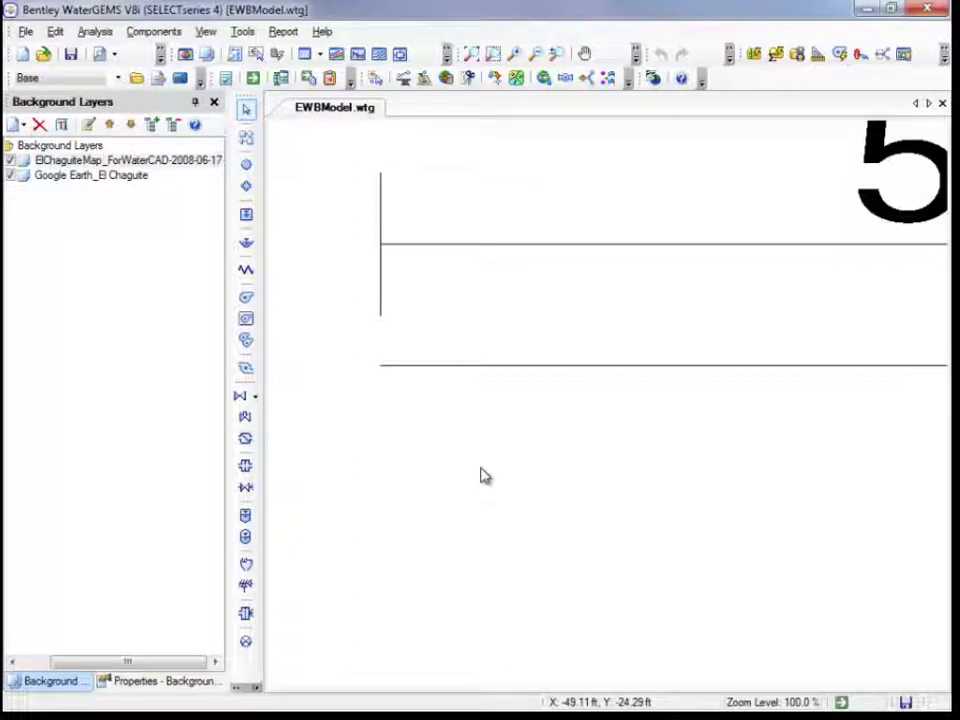
- Pan, zoom to extents, then zoom in on the El Chaguite network over the aerial image
left_click(585, 53)
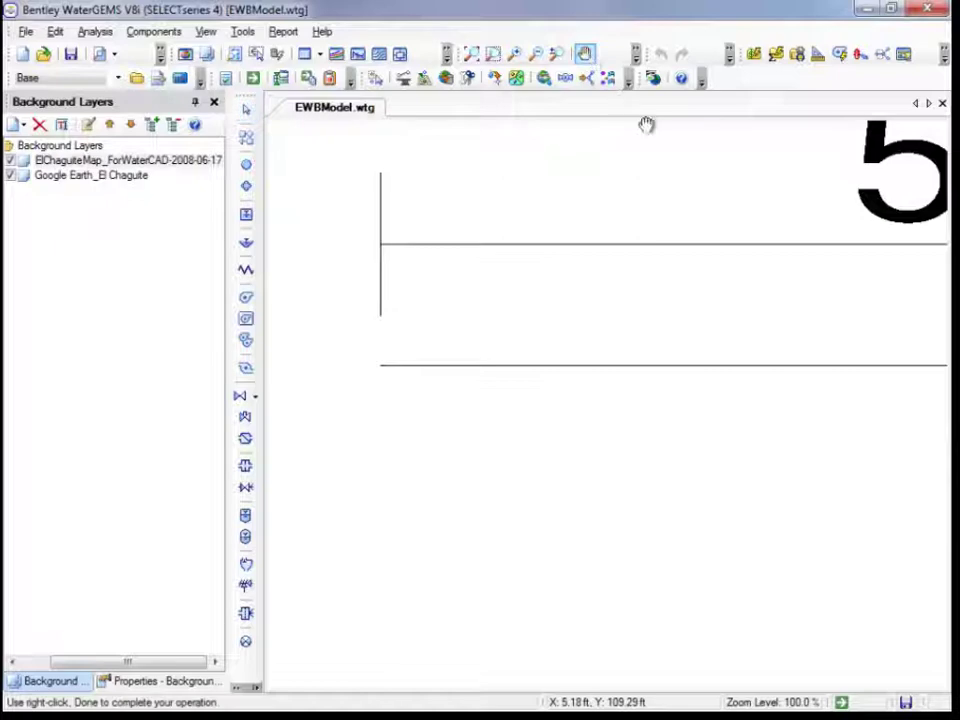
mouse_move(810, 208)
left_mouse_down()
mouse_move(716, 201)
mouse_move(489, 244)
mouse_move(339, 454)
mouse_move(328, 587)
left_mouse_up()
scroll(486, 439, "down", 10)
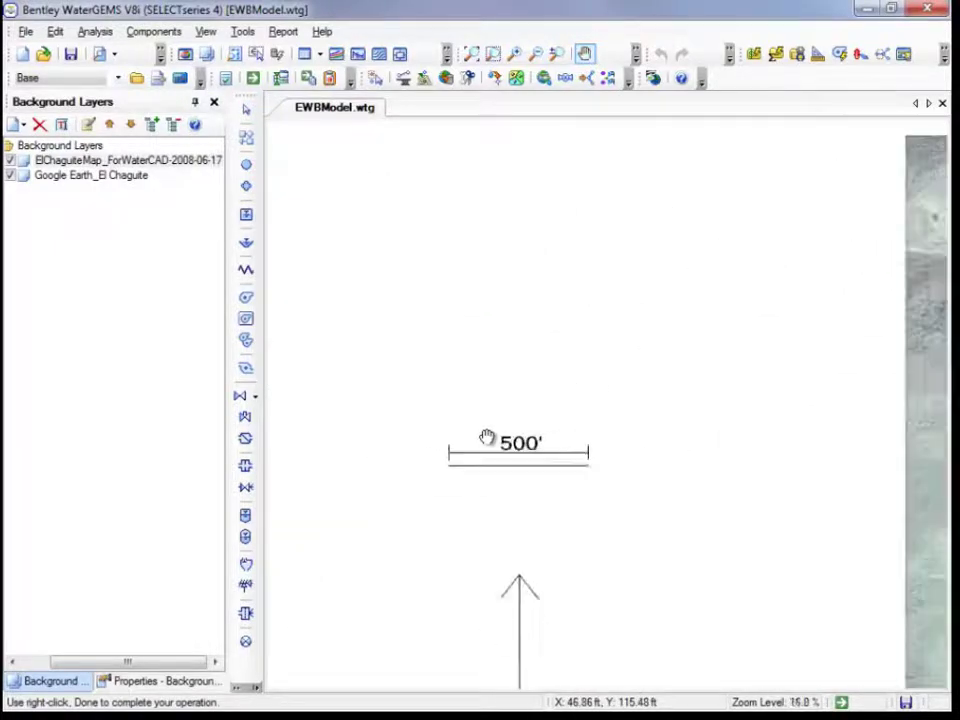
scroll(486, 439, "down", 1)
scroll(592, 424, "up", 4)
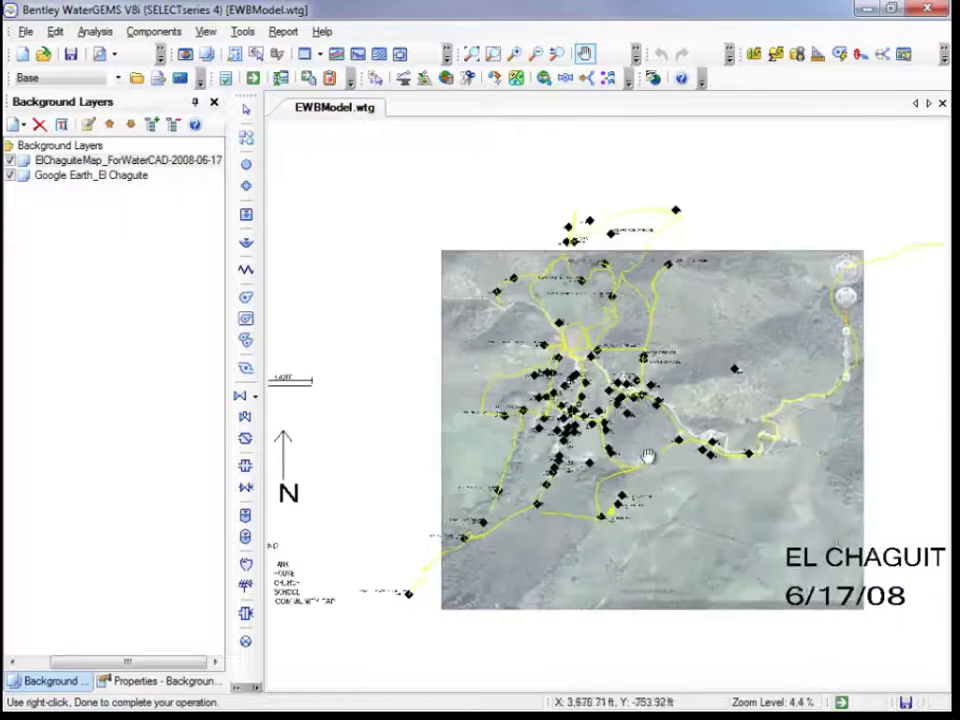
left_click(471, 54)
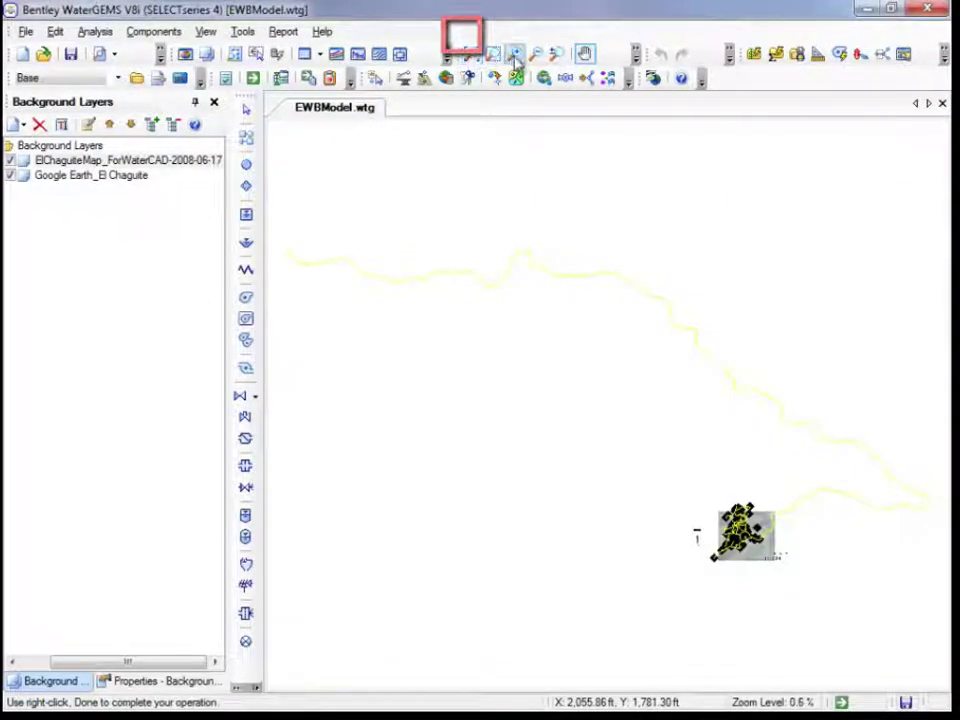
left_click(516, 55)
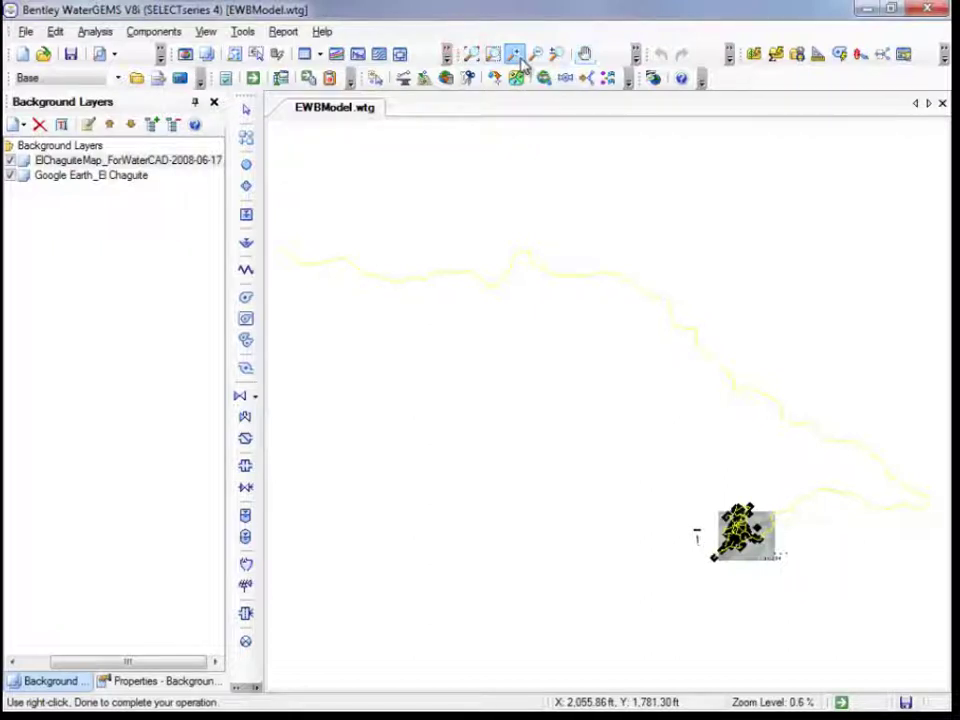
left_click_drag(718, 505, 799, 574)
left_click_drag(388, 262, 784, 566)
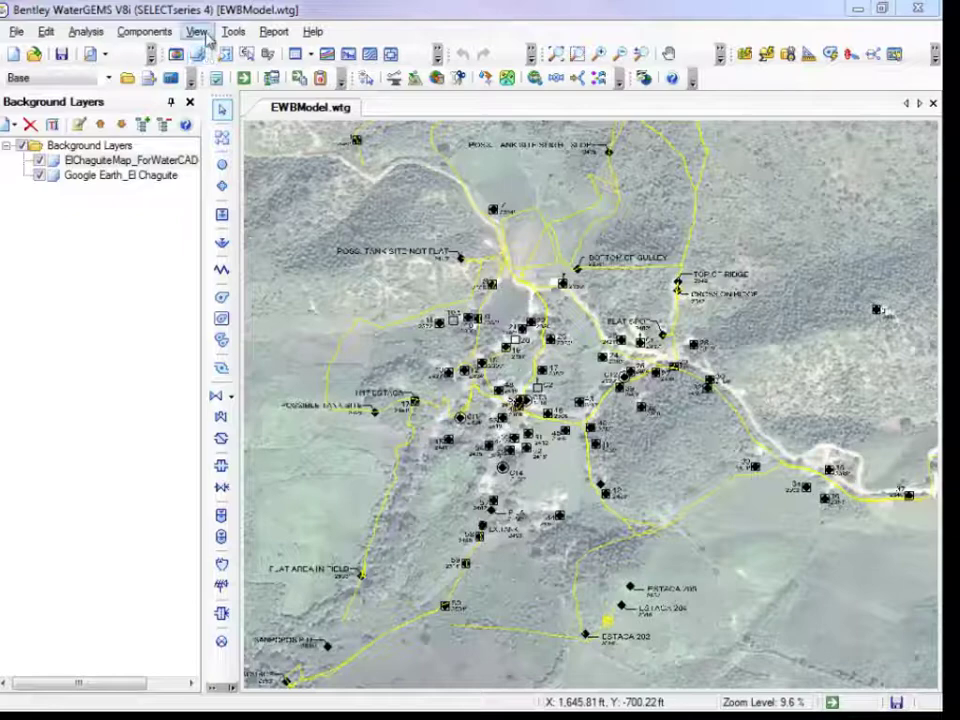
- Create a new named view called 'Distribution System'
left_click(207, 36)
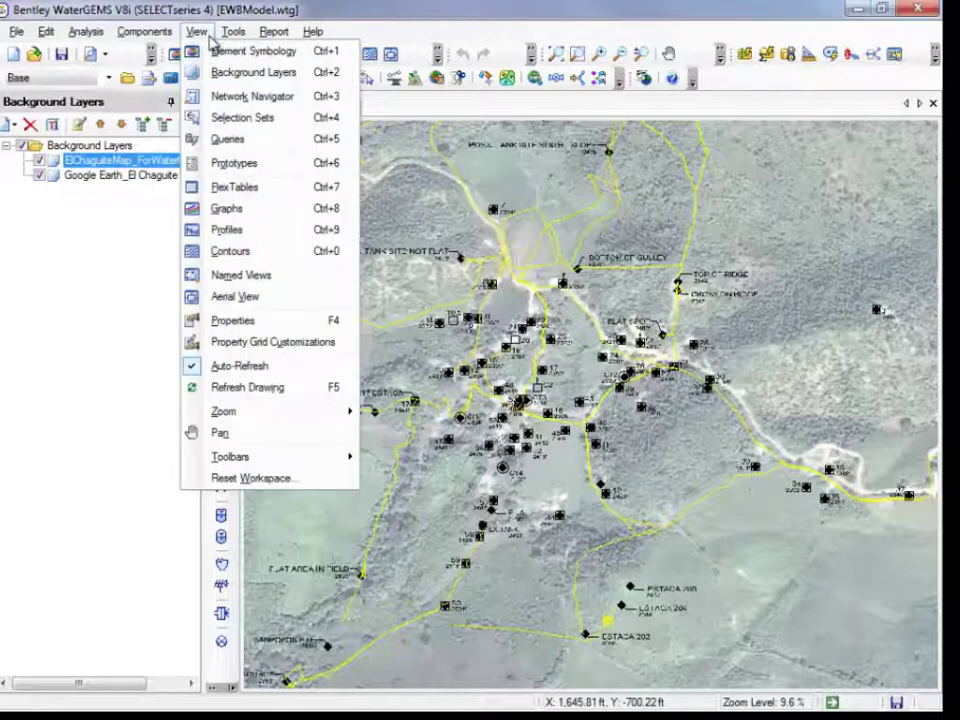
left_click(300, 281)
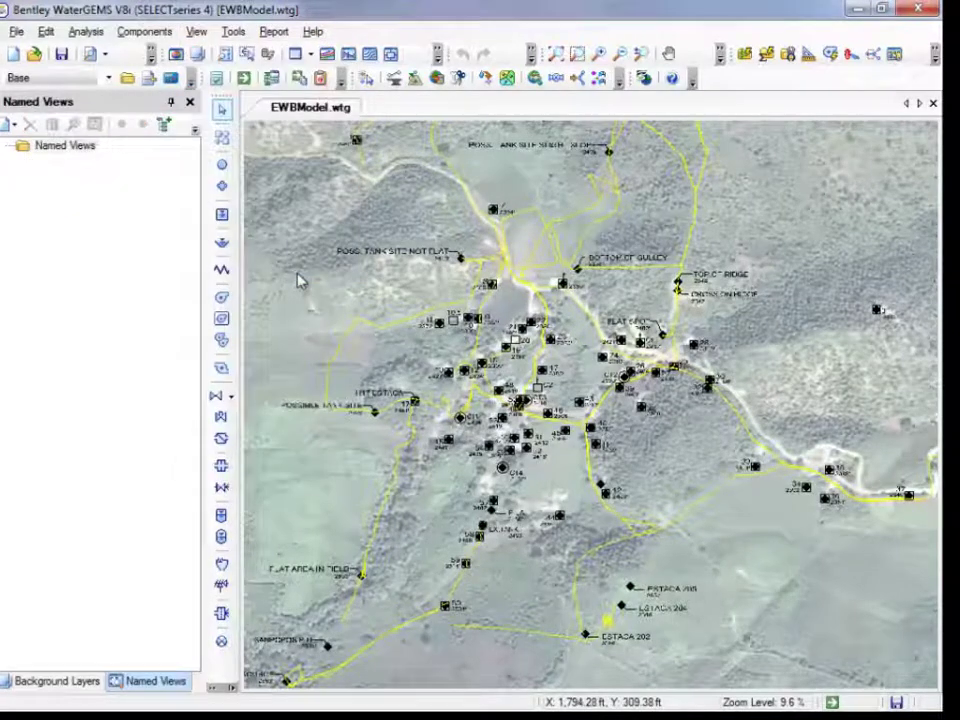
left_click(12, 124)
left_click(96, 148)
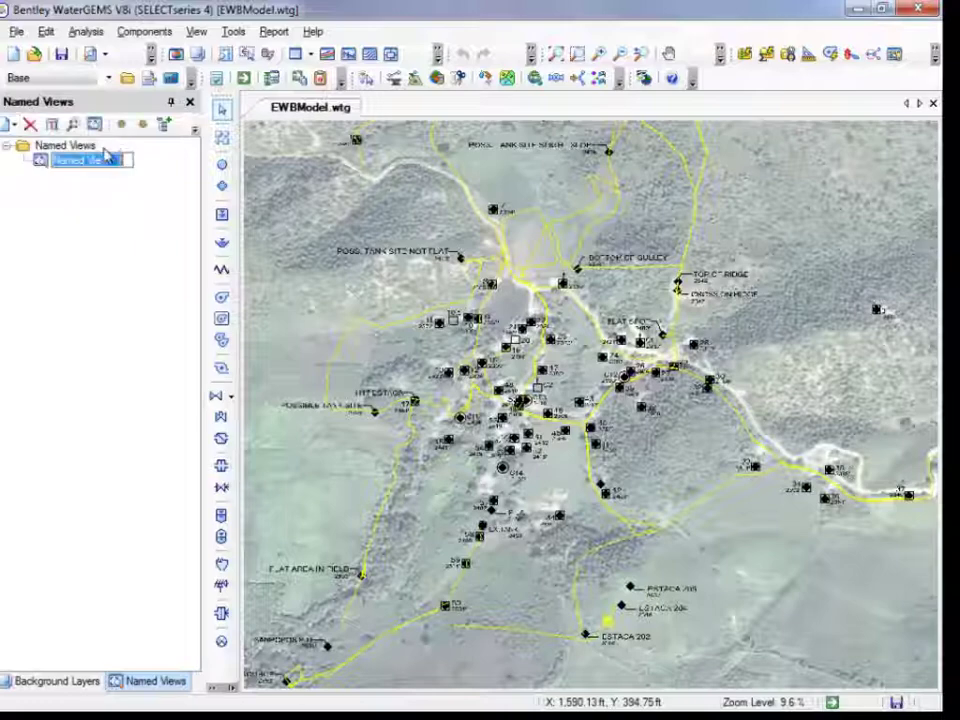
type("Distribution System")
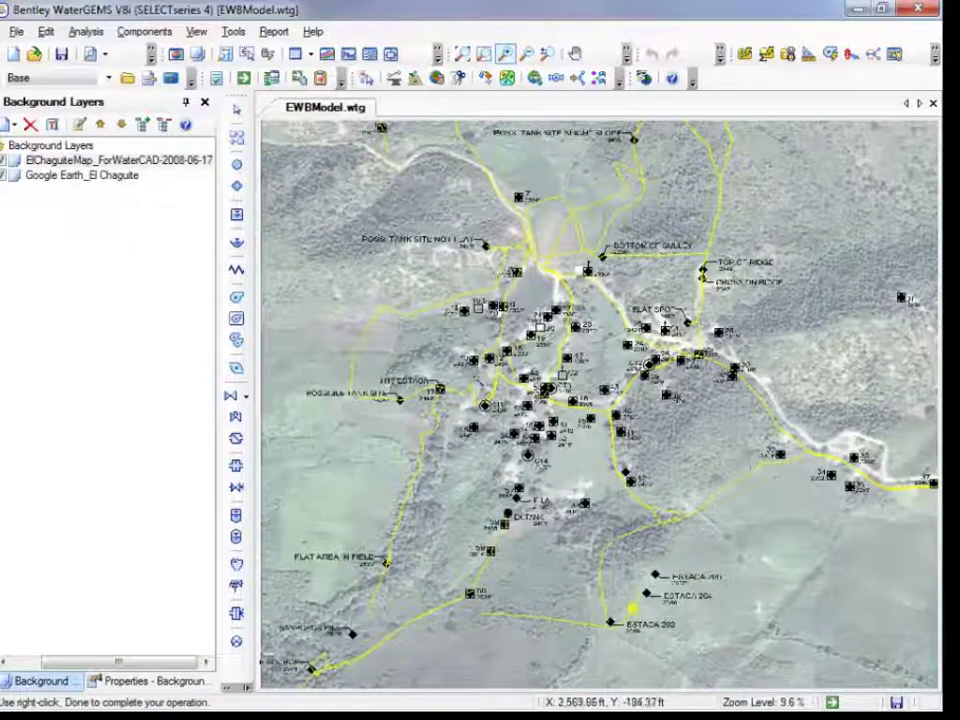
- Hide both the El Chaguite map and Google Earth background layers, then show them again
left_click(8, 162)
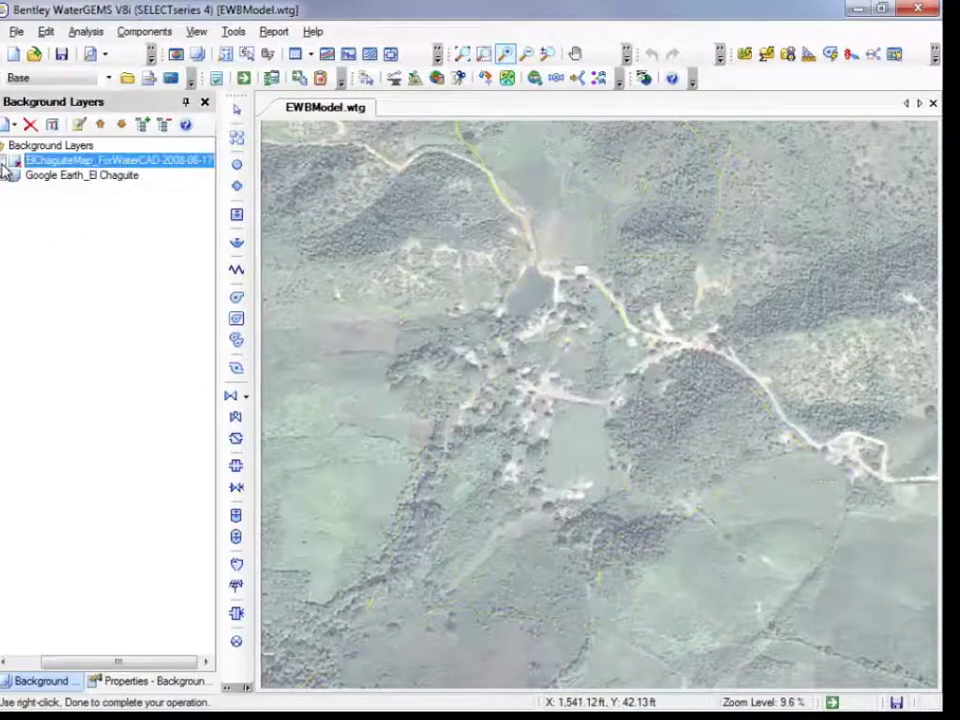
left_click(12, 176)
left_click(12, 162)
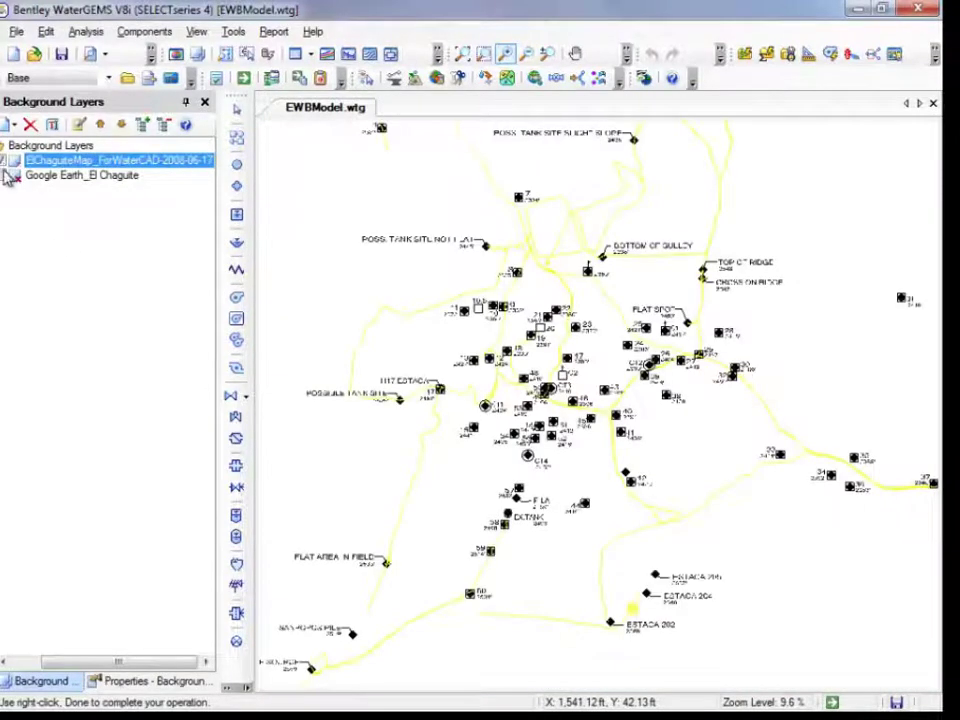
left_click(6, 177)
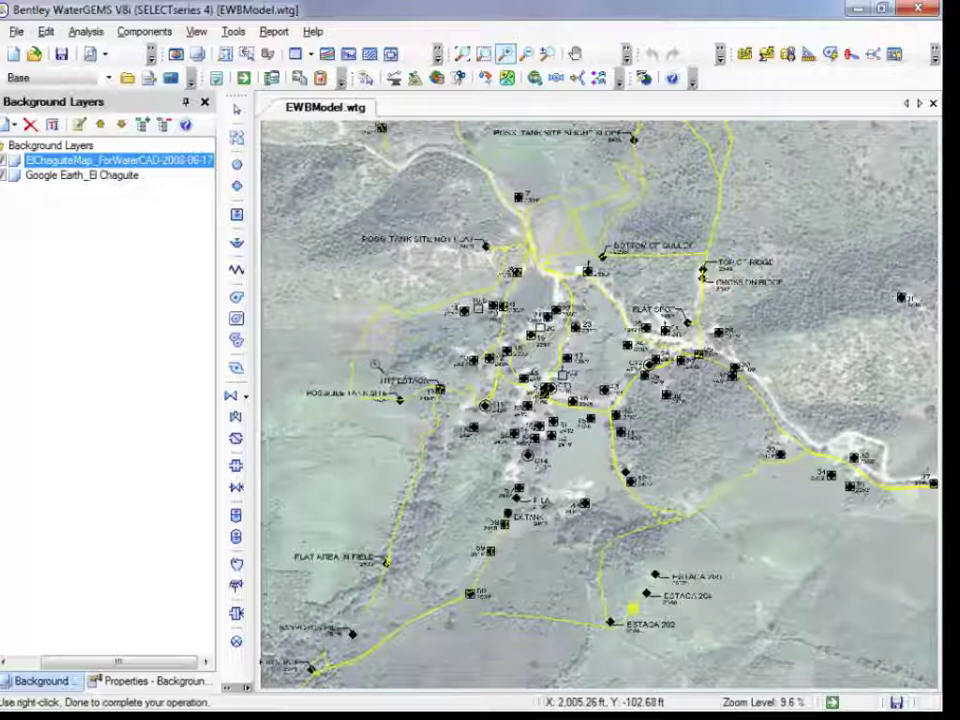
- In Options > Labeling, change the Pipe label prefix from P- to Pipe-
key("alt+t")
key("Down")
key("Down")
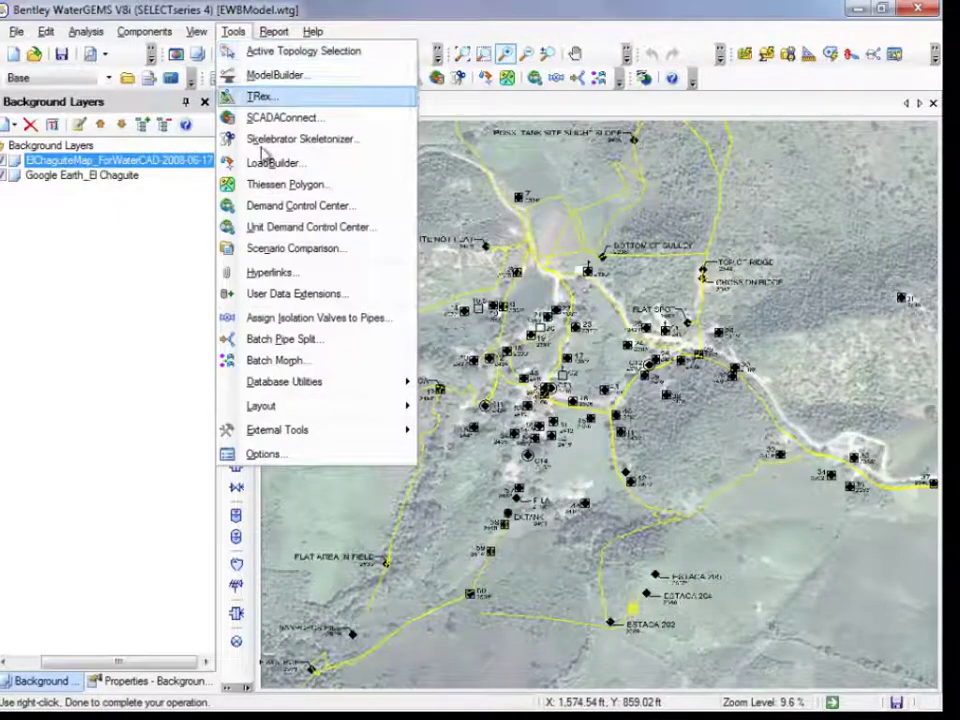
left_click(364, 458)
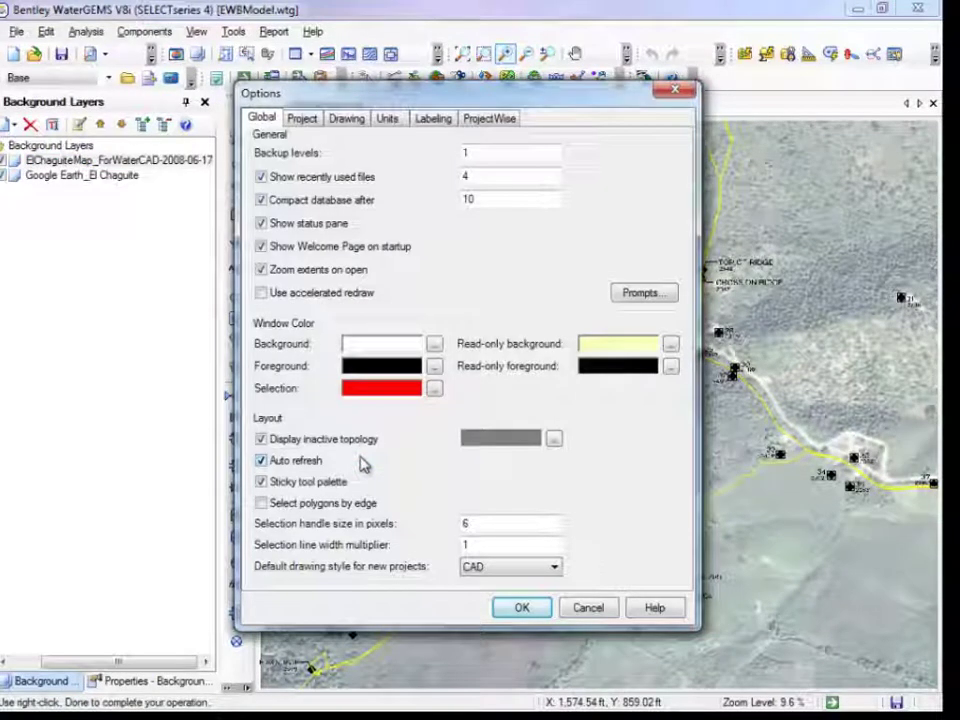
left_click(436, 120)
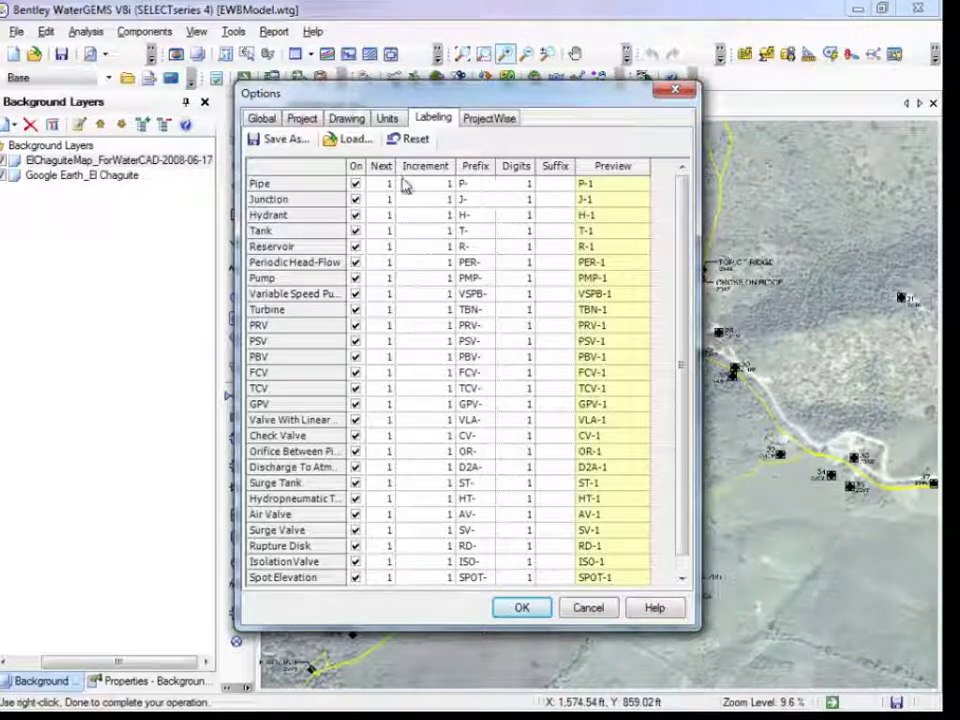
left_click(466, 186)
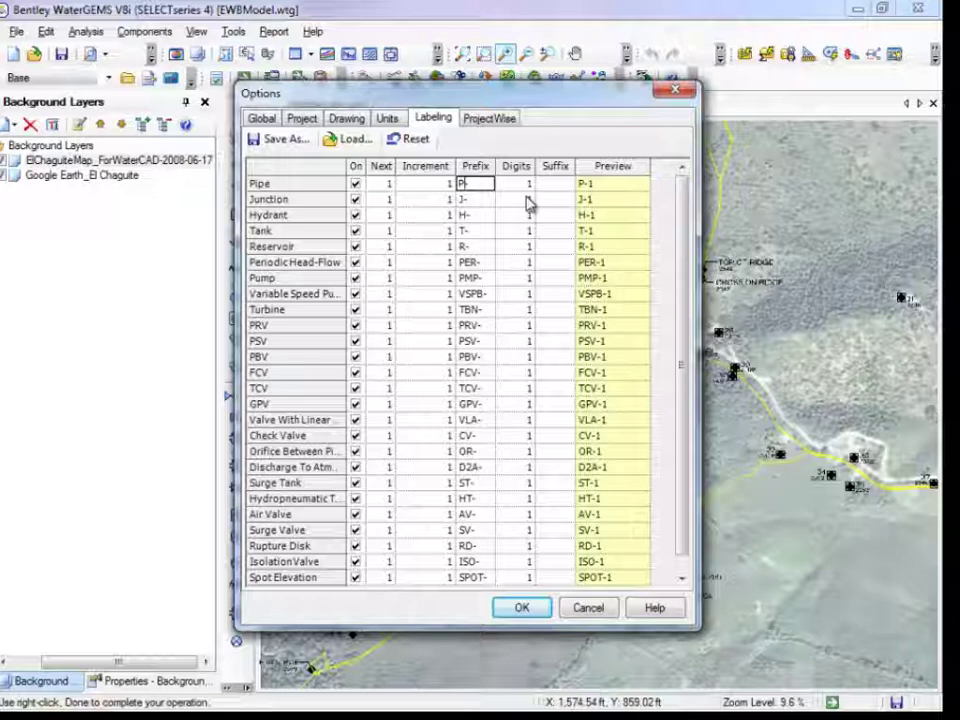
type("ipe")
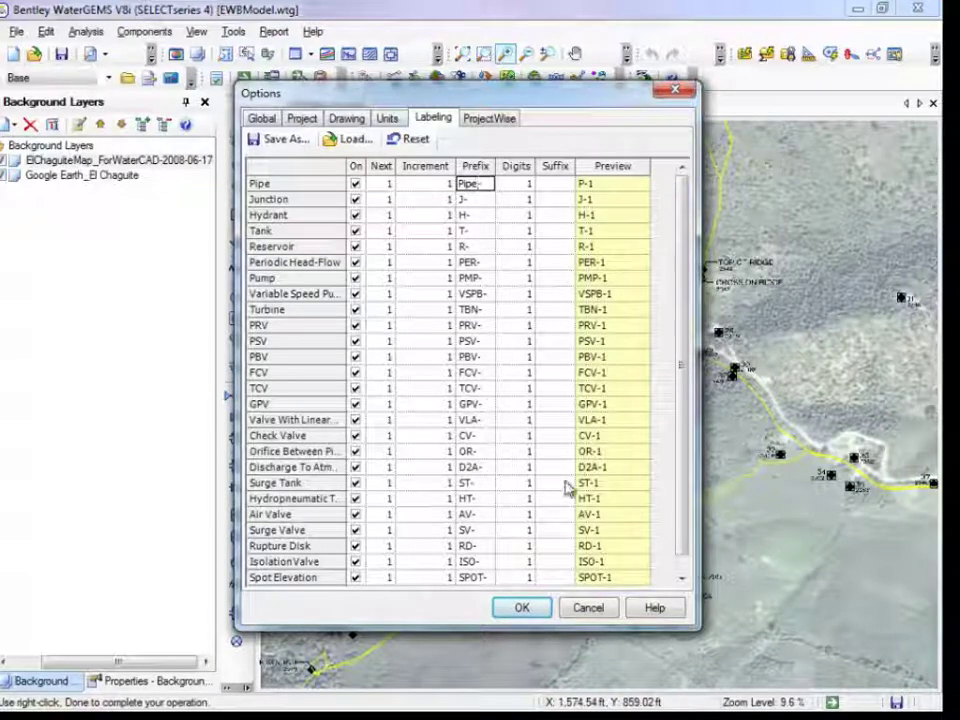
- Apply the labeling settings and create a new Pipe prototype in the Prototypes panel
left_click(522, 608)
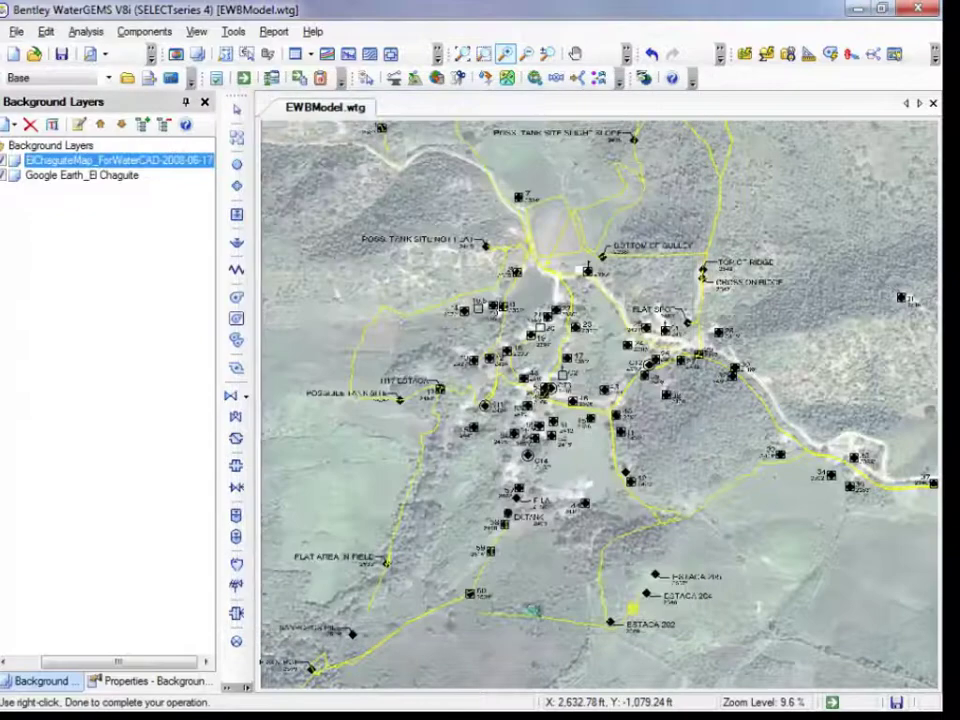
scroll(407, 234, "up", 1)
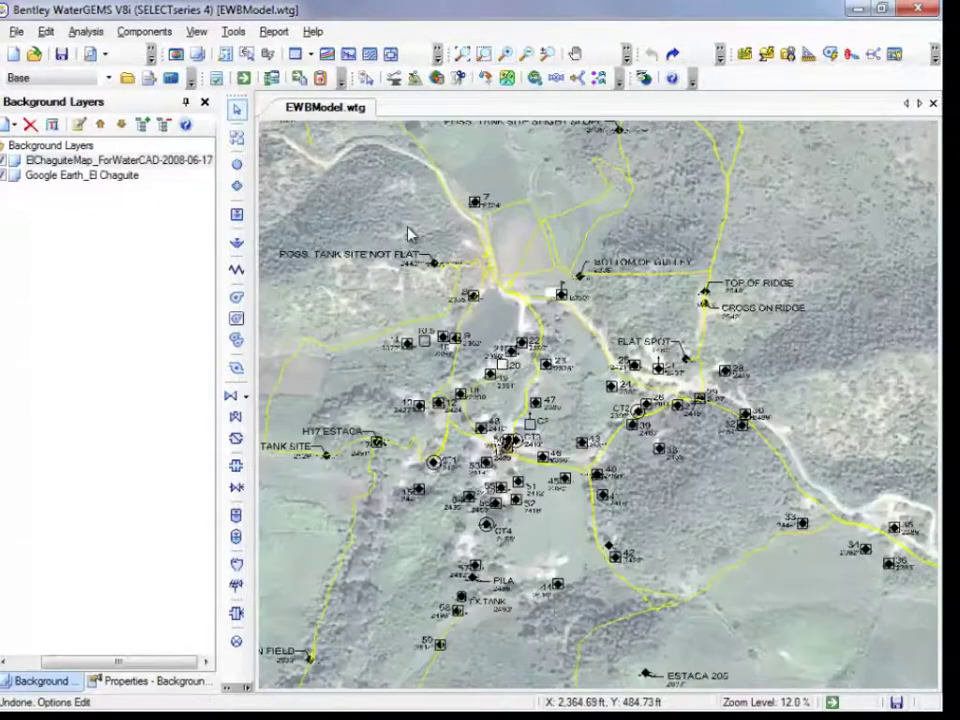
left_click(200, 32)
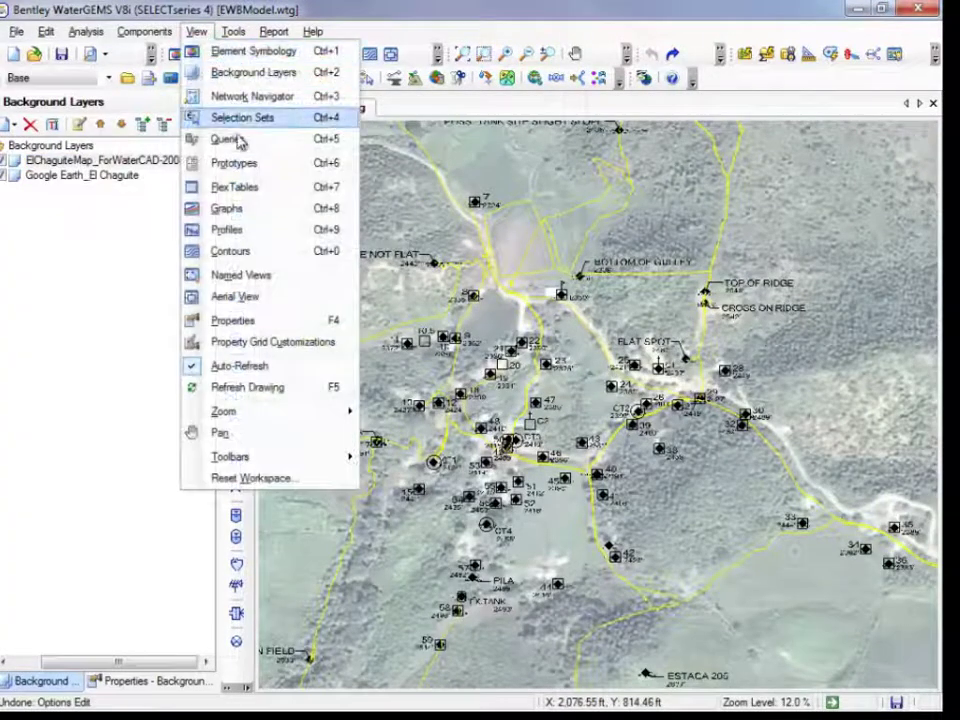
left_click(244, 162)
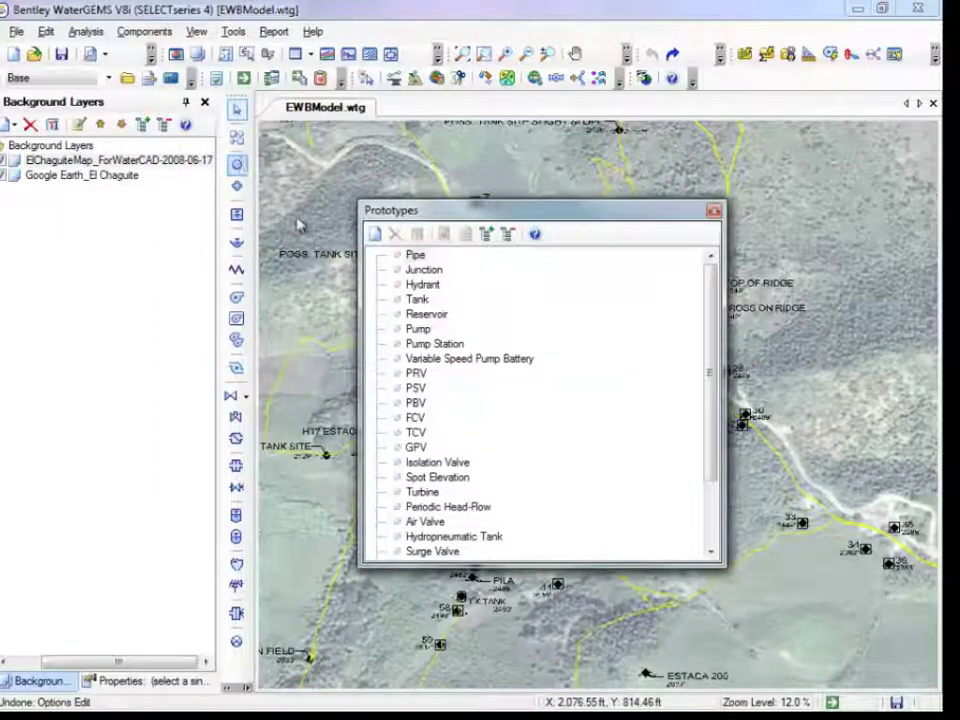
left_click(415, 256)
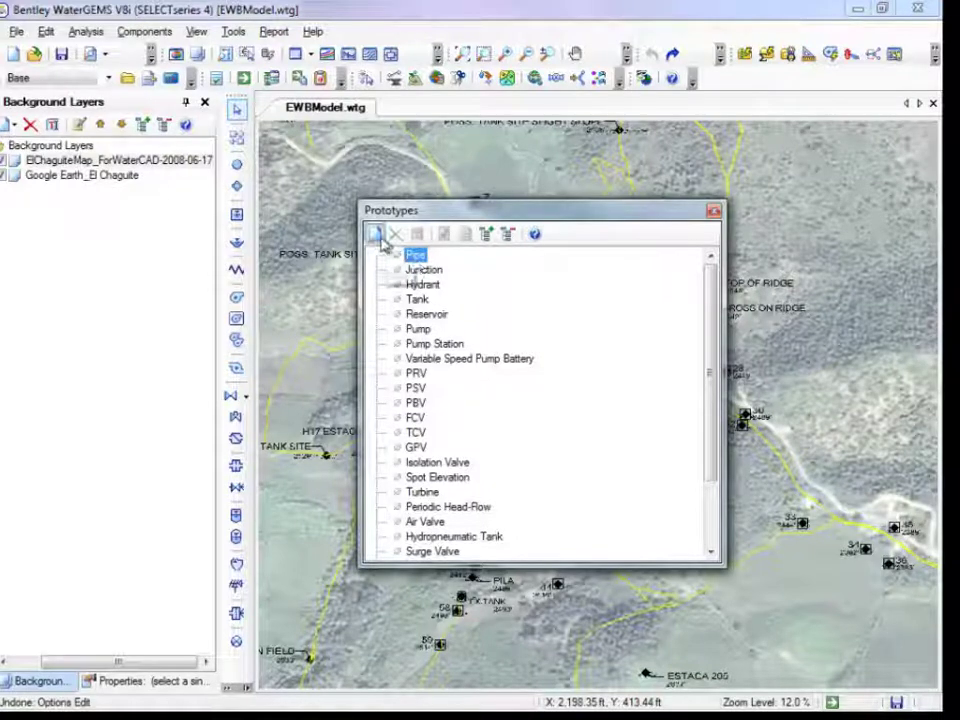
left_click(377, 235)
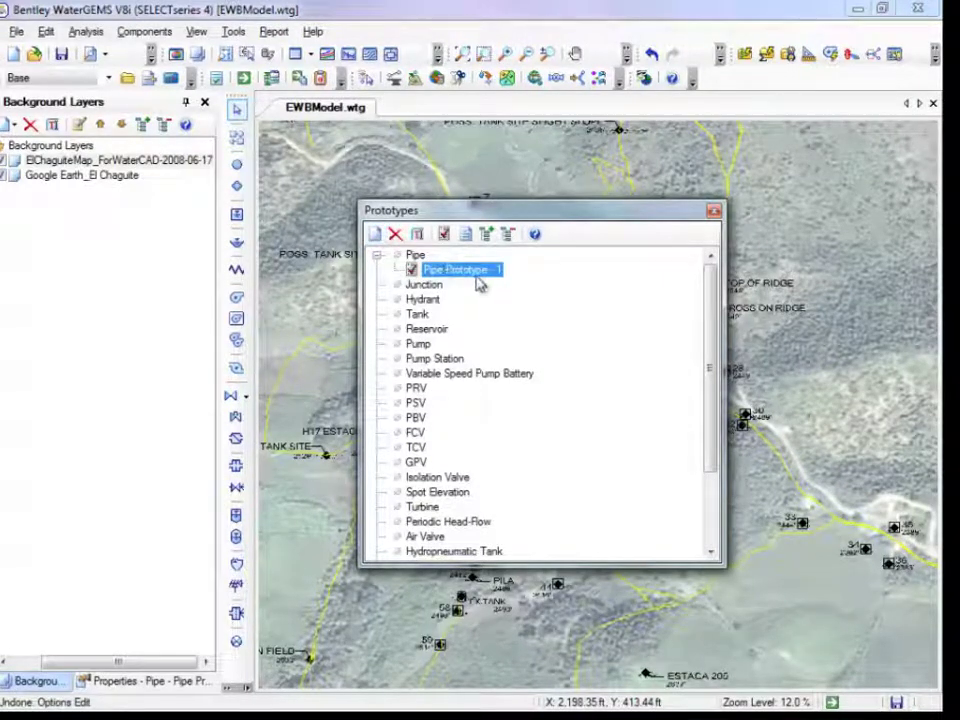
- Set Pipe Prototype - 1's default diameter to 8.0 in
double_click(494, 276)
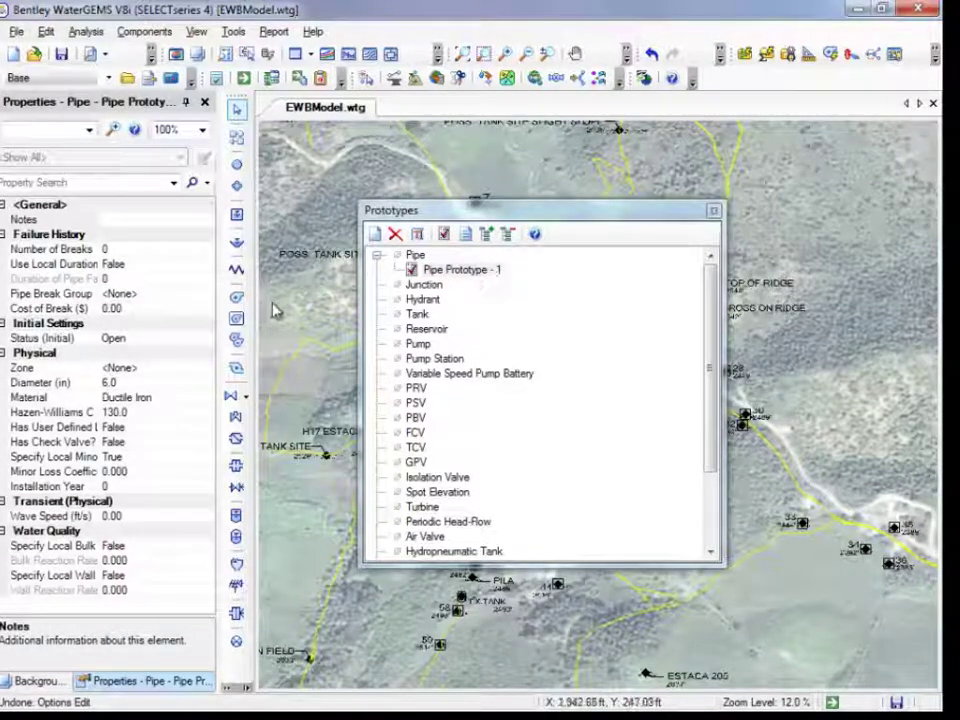
left_click(127, 385)
key("BackSpace")
key("BackSpace")
type("8")
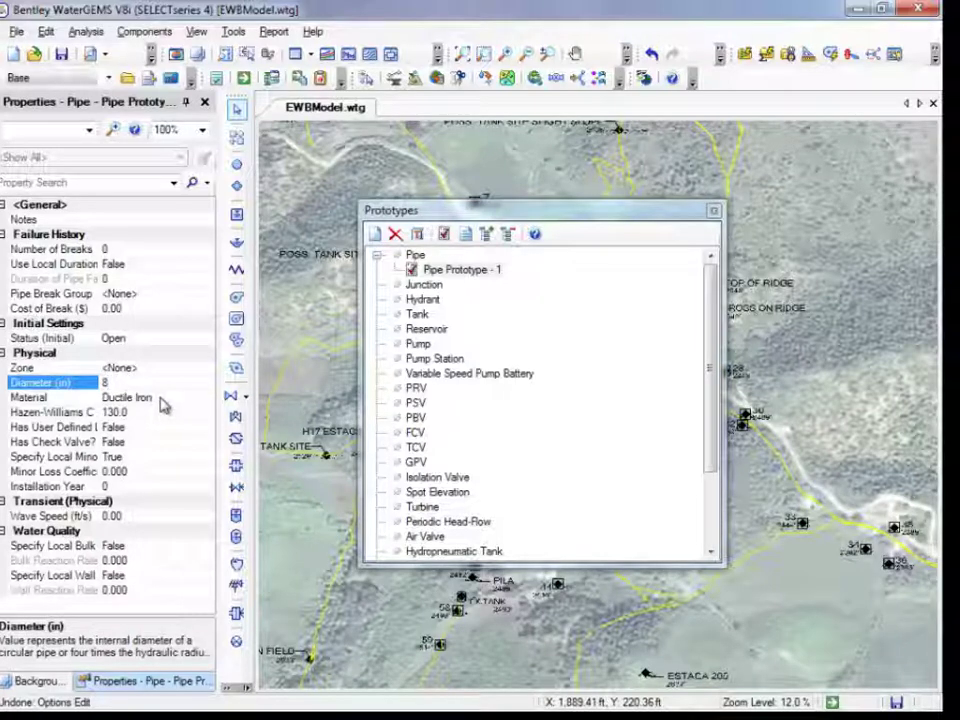
left_click(160, 398)
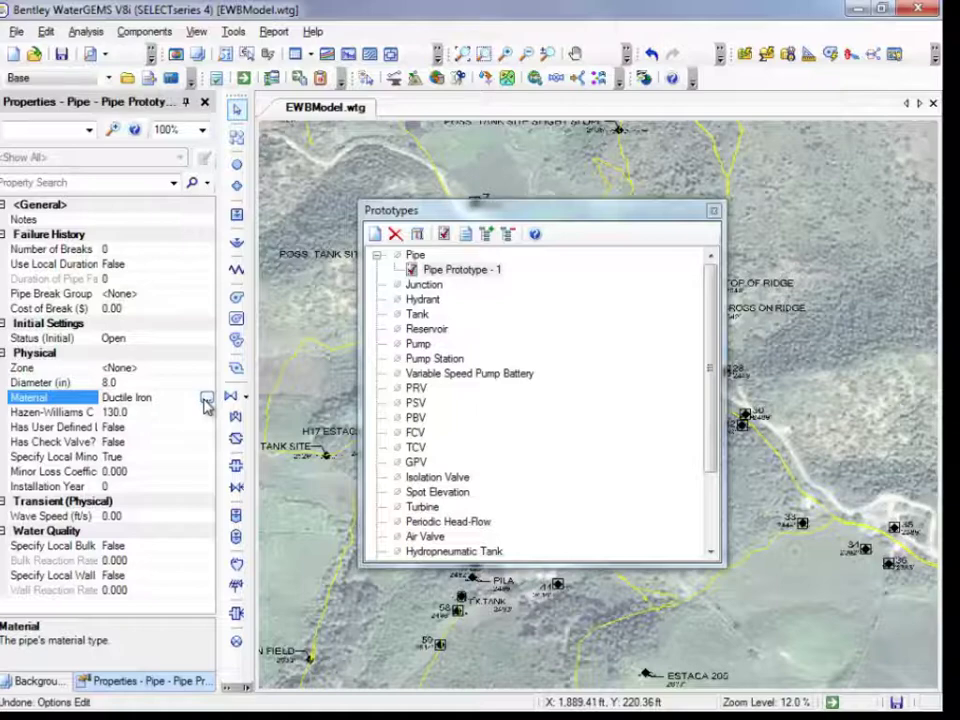
left_click(206, 400)
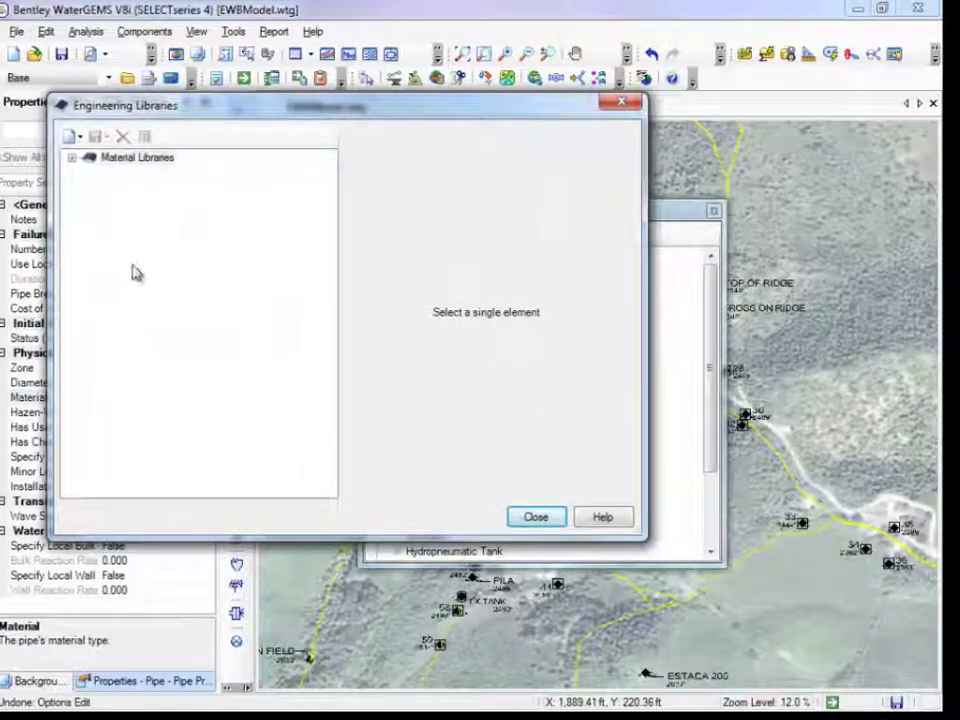
- Assign PVC from MaterialLibrary.xml to the pipe prototype (Hazen-Williams C 150.0) and close Prototypes
double_click(78, 164)
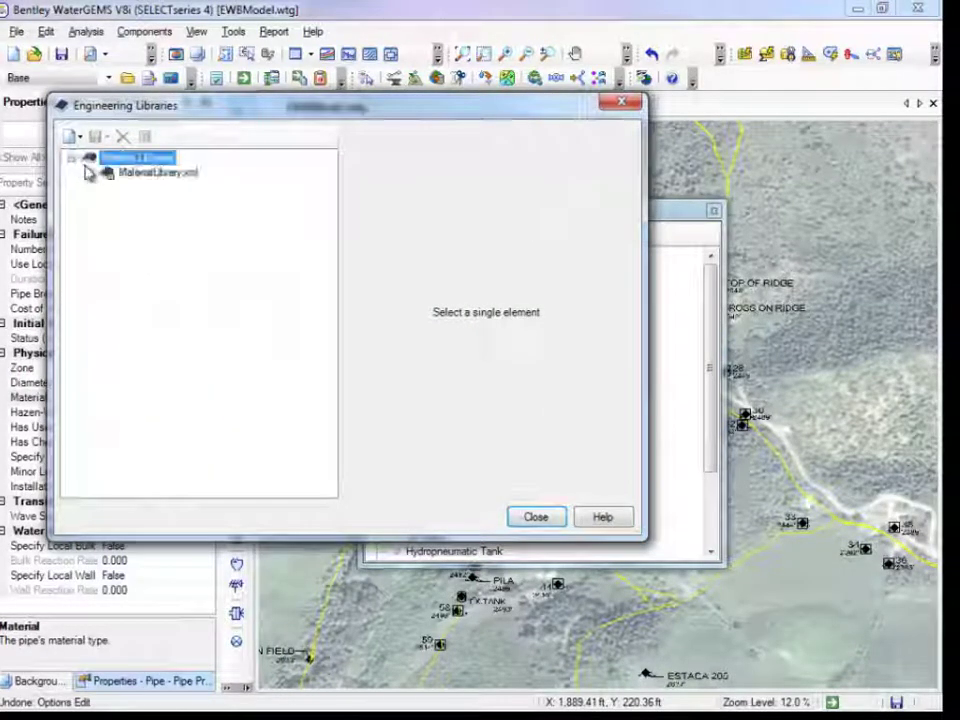
double_click(90, 171)
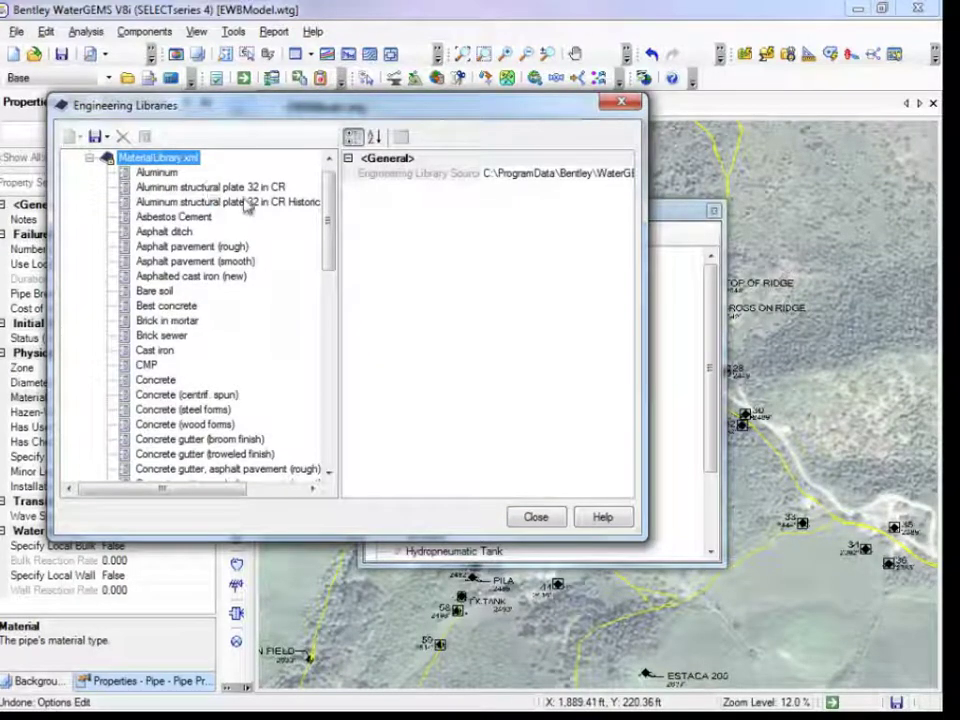
left_click_drag(330, 226, 268, 336)
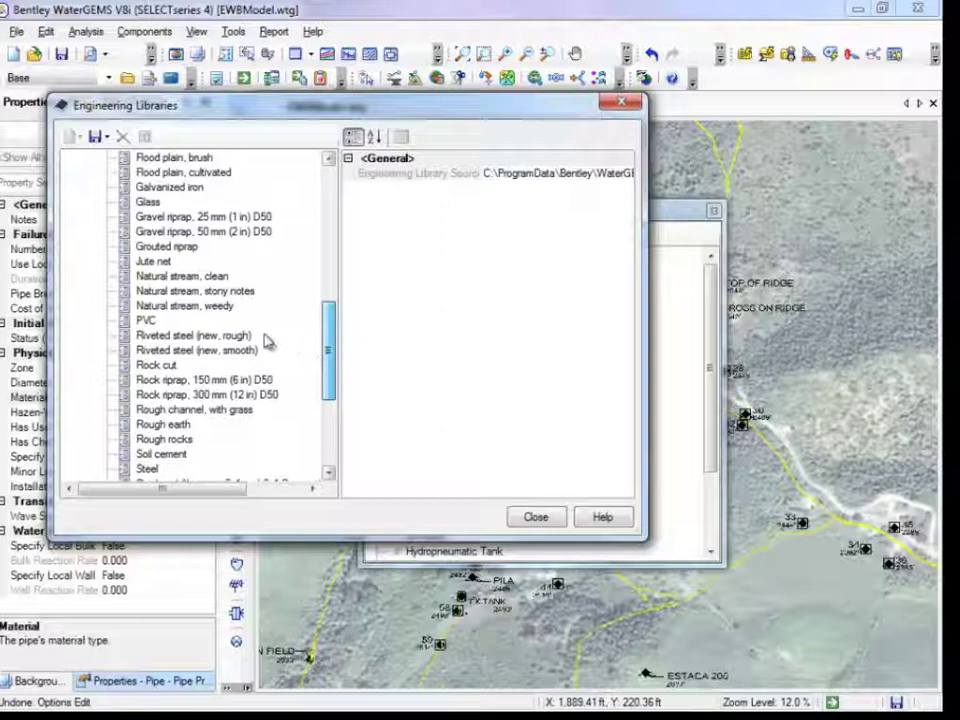
left_click(147, 321)
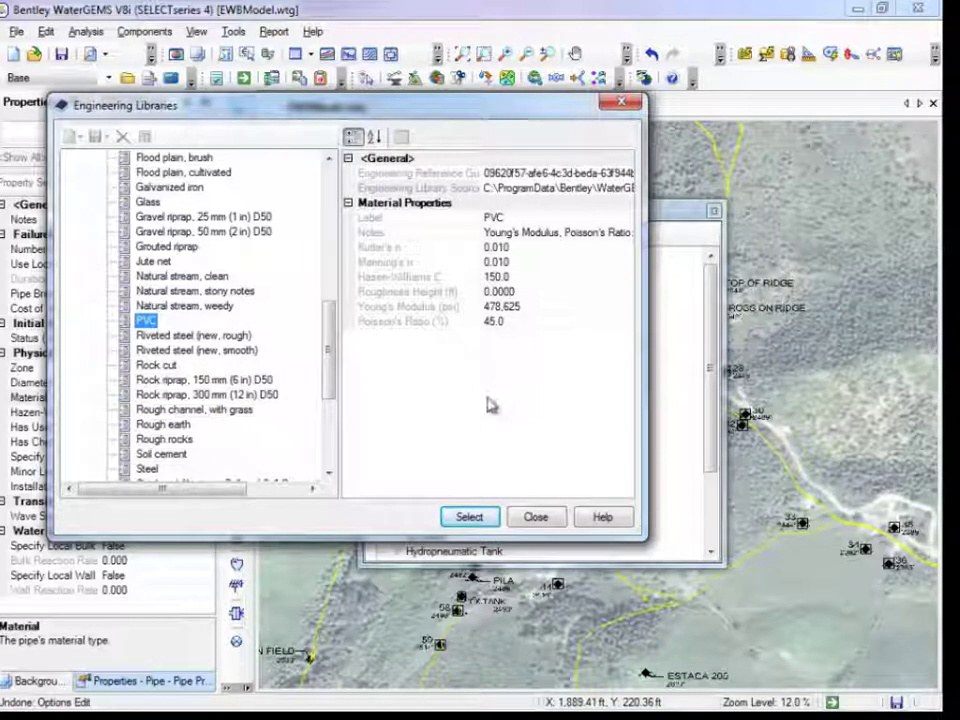
left_click(490, 515)
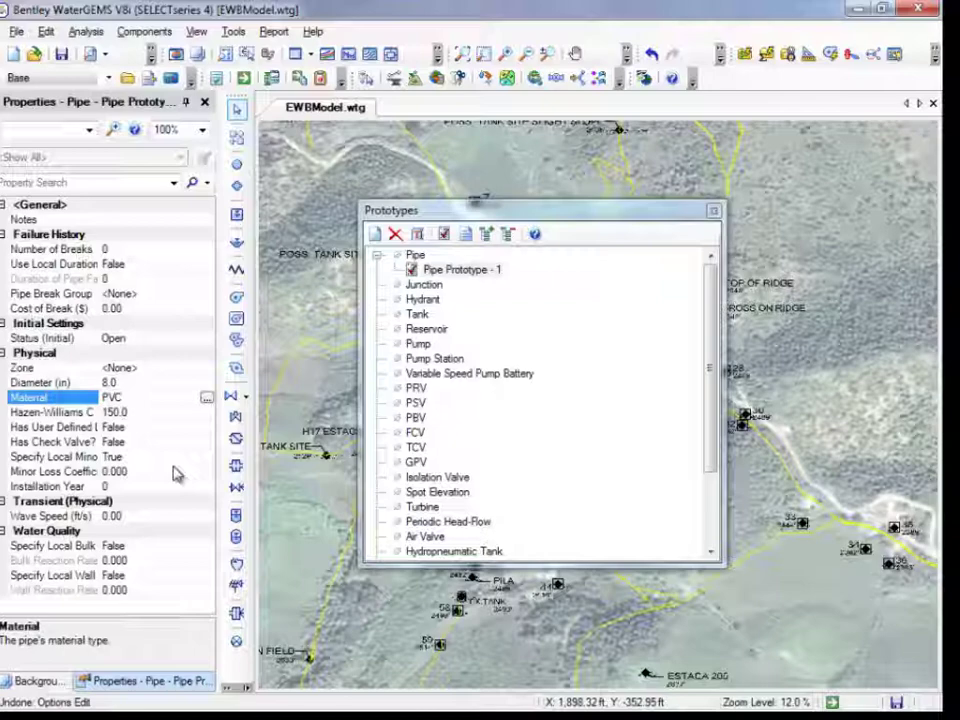
left_click(713, 211)
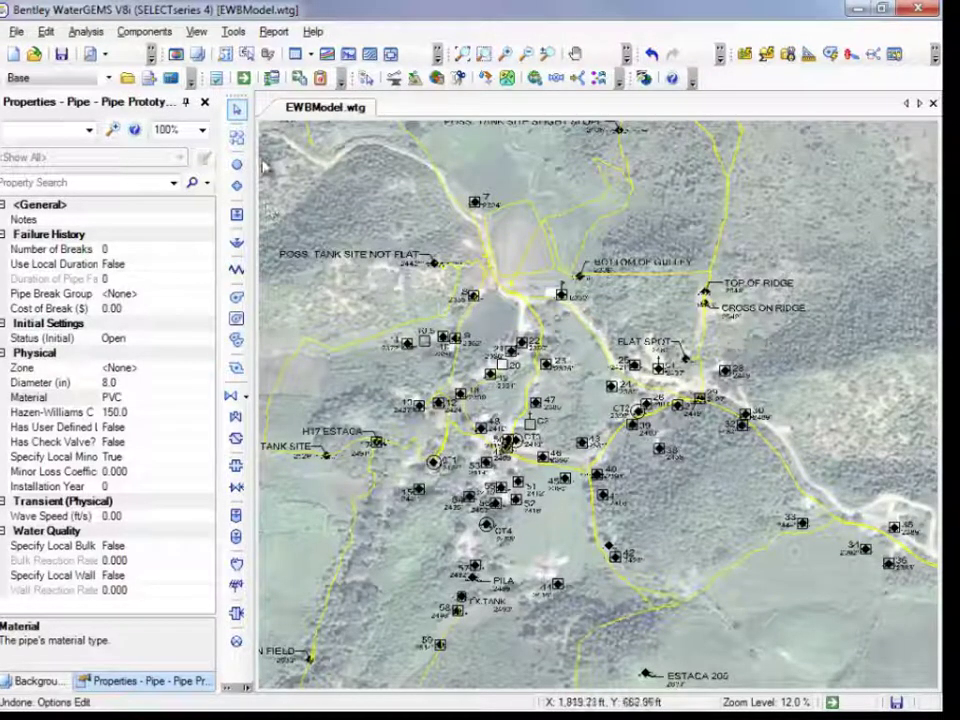
- Lay out a pipeline starting near node 7 through new junctions J-2 and J-4
left_click(231, 122)
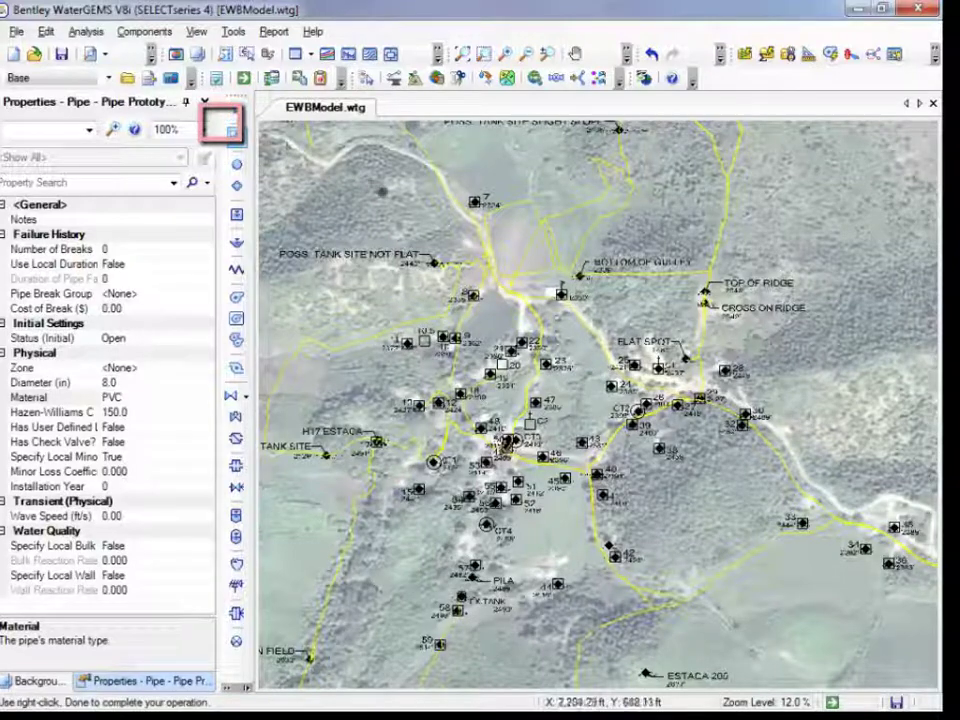
left_click(441, 185)
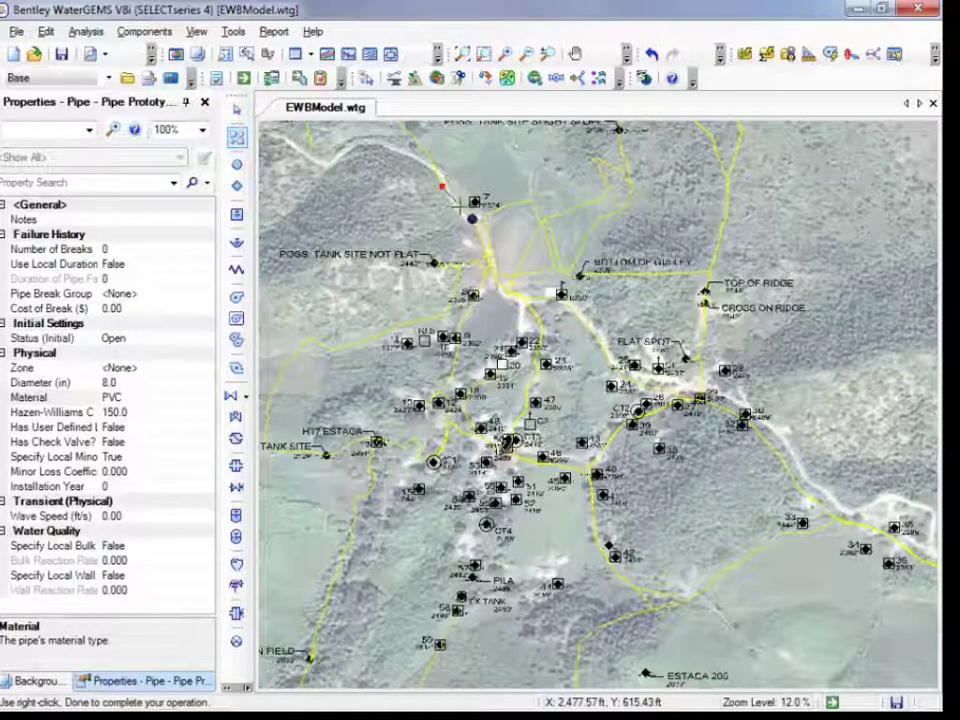
left_click(473, 222)
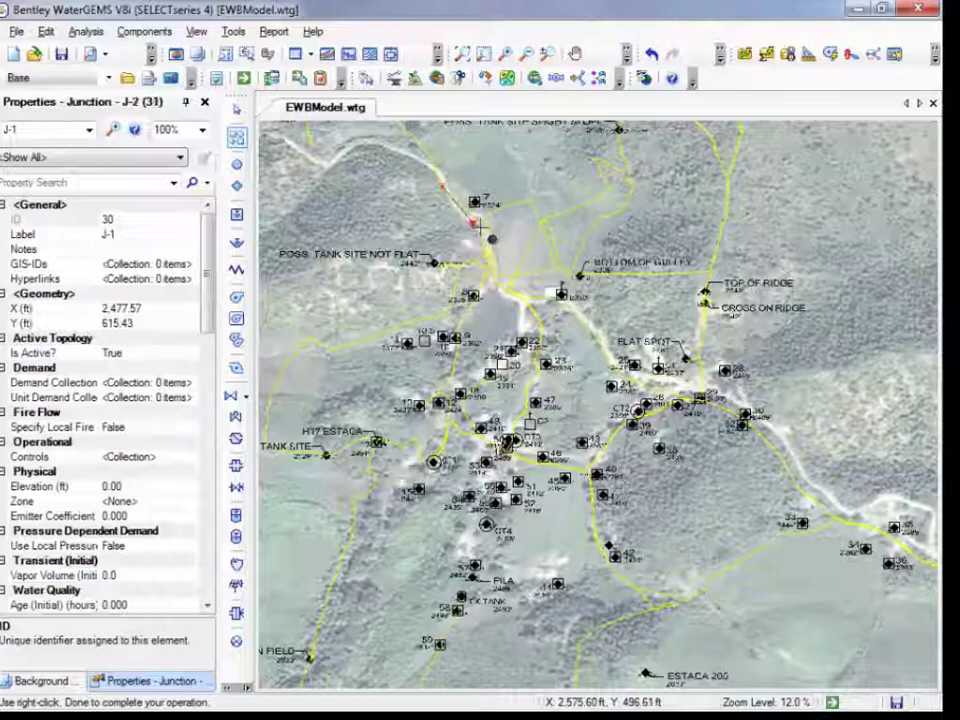
left_click(497, 282)
left_click(528, 300)
- End the pipeline with pump PMP-1 near BOTTOM OF GULLY and finish the layout
right_click(531, 307)
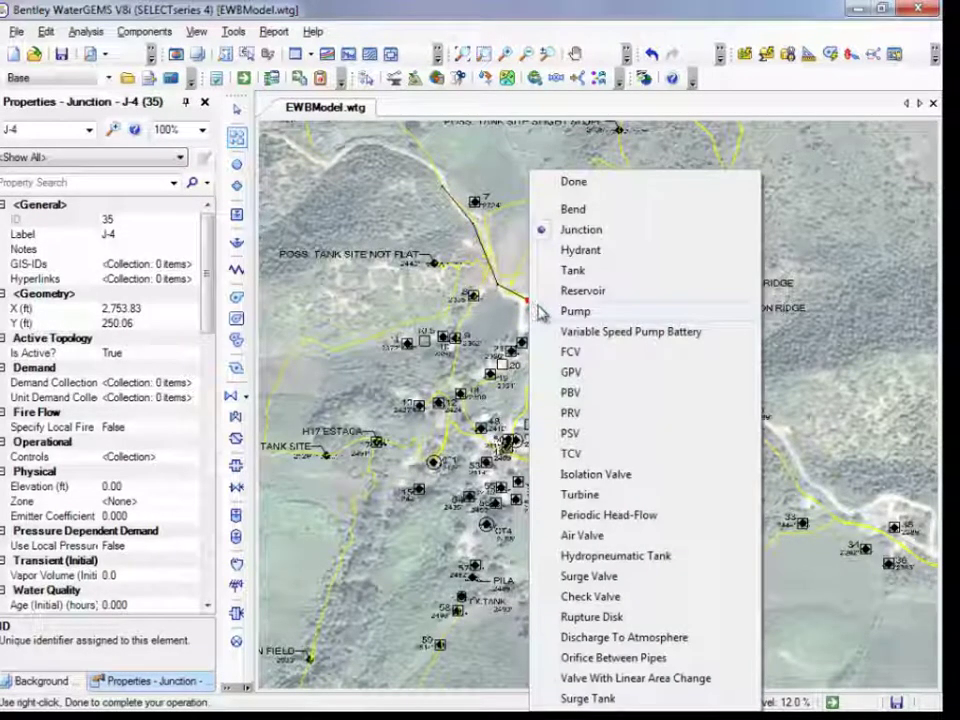
left_click(575, 311)
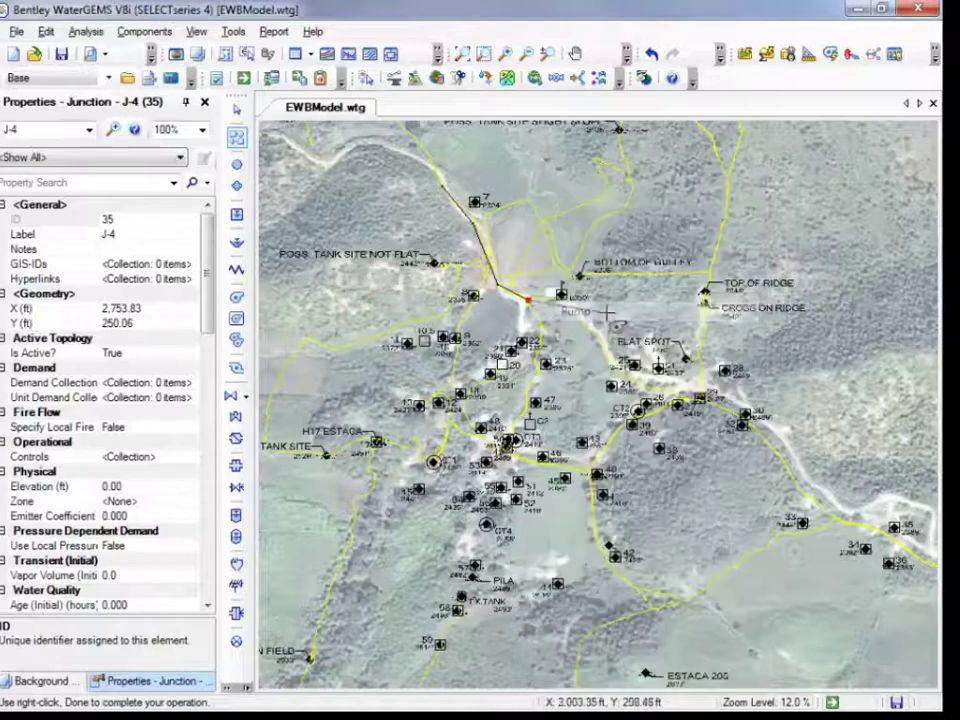
left_click(557, 295)
right_click(558, 296)
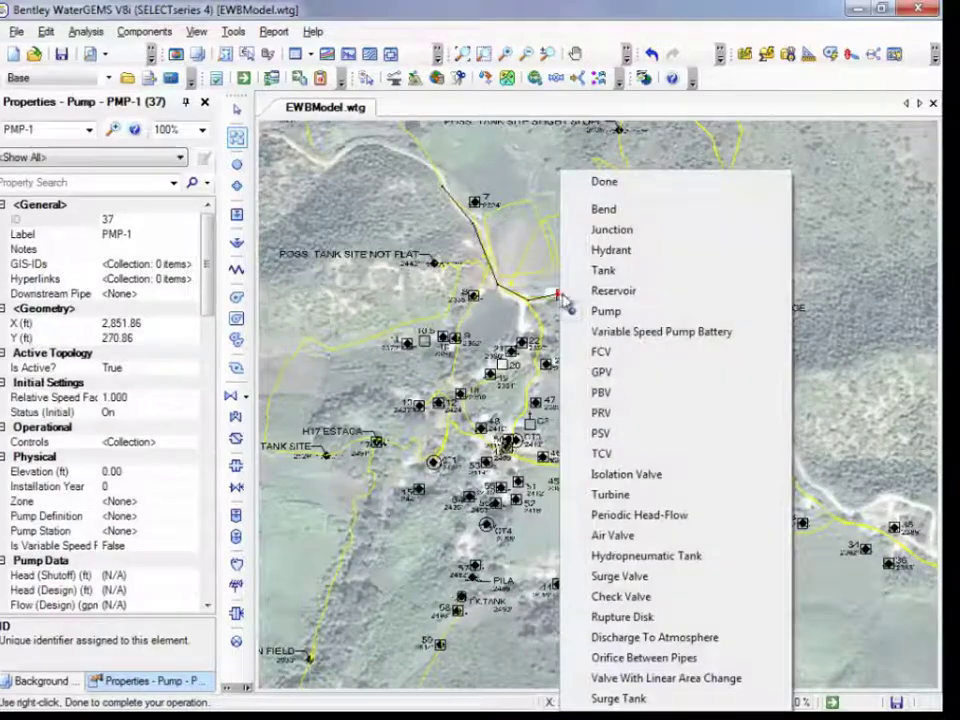
left_click(597, 184)
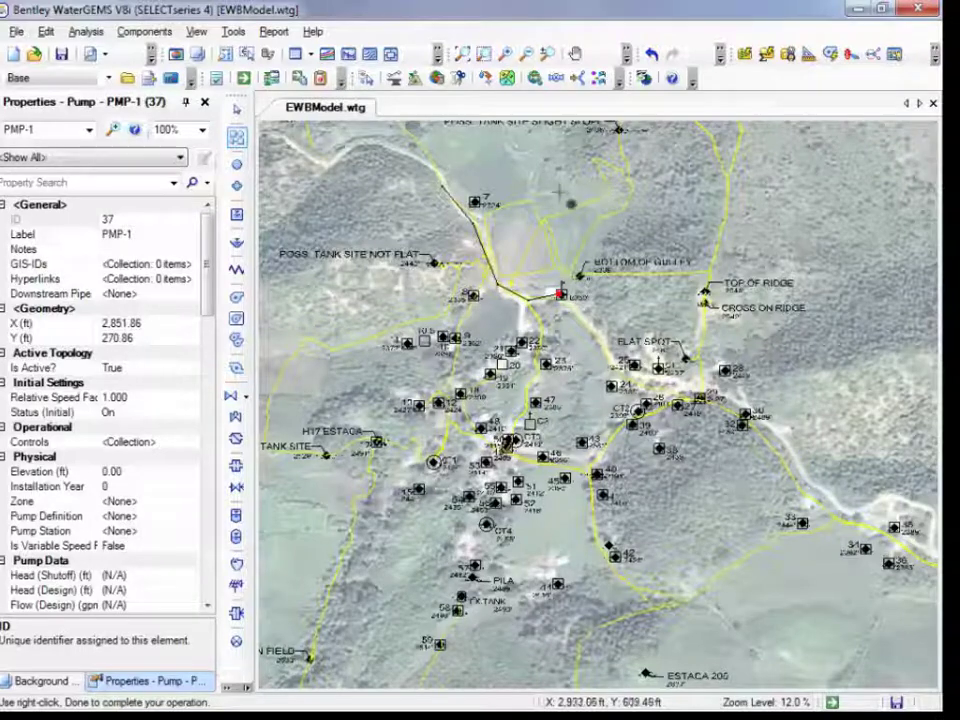
left_click(236, 214)
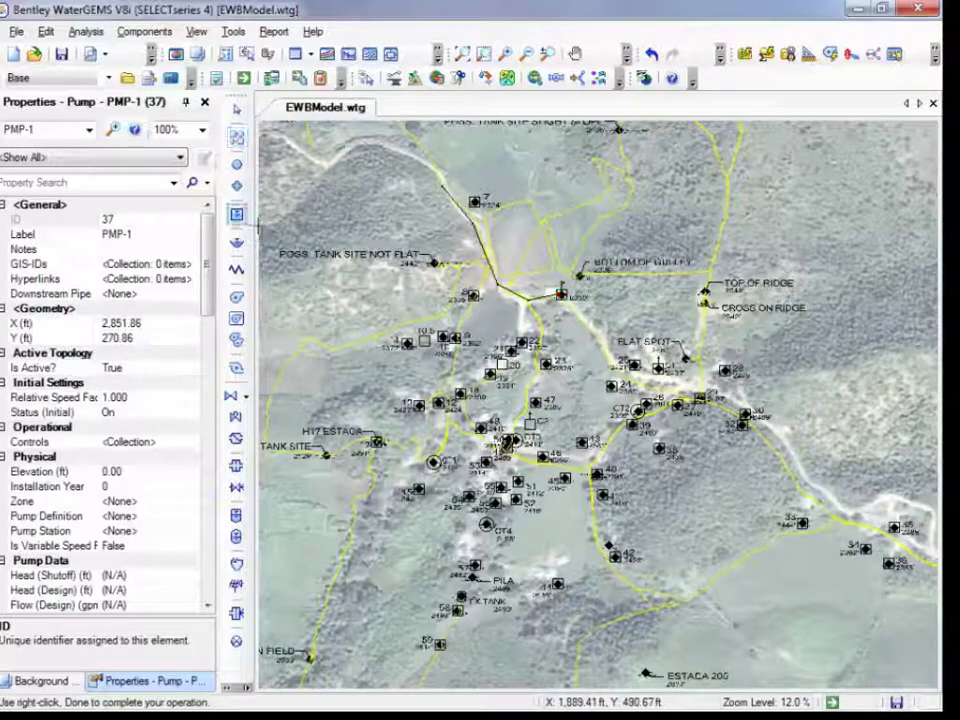
- Insert tank T-1 on pipe P-2, agreeing to split the pipe
left_click(493, 262)
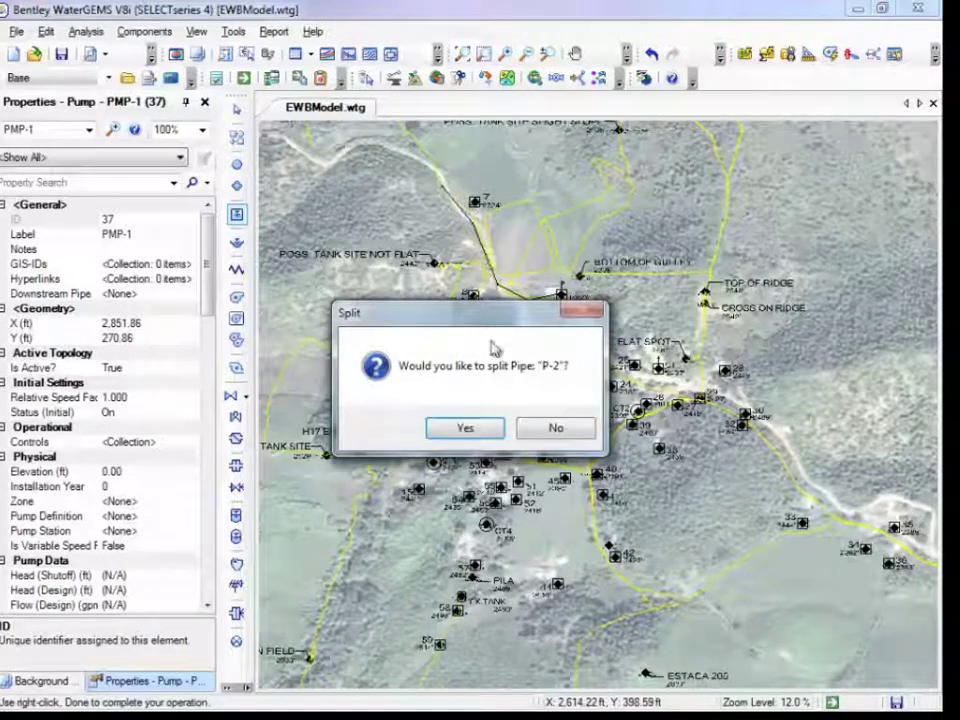
left_click(482, 429)
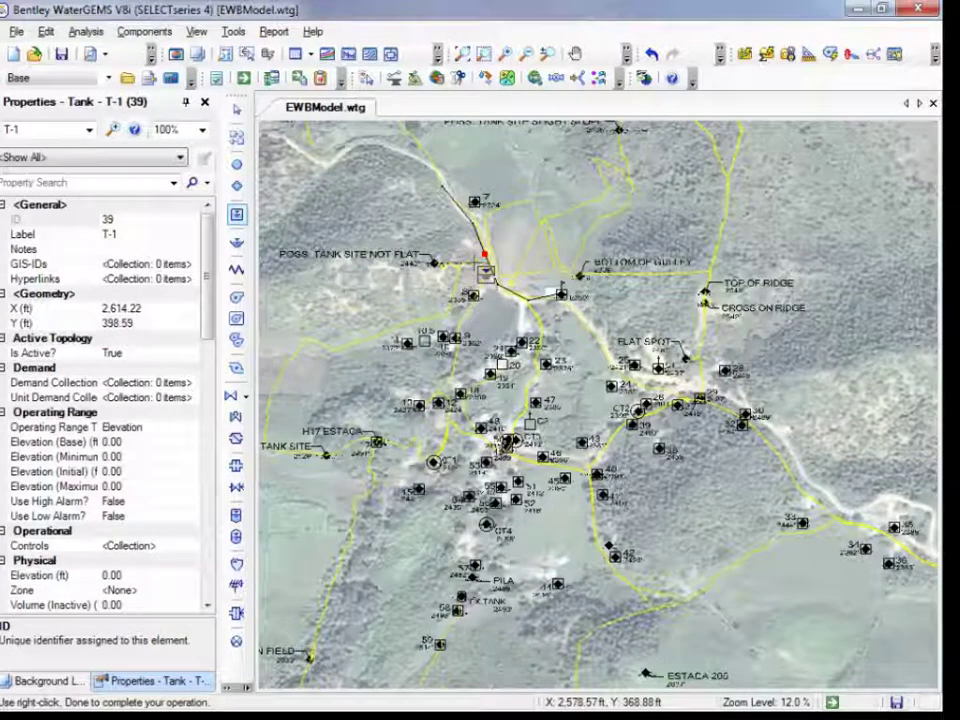
left_click(557, 294)
- Extend the pipeline southeast from the pump past FLAT SPOT, then select pipe P-1
left_click(237, 137)
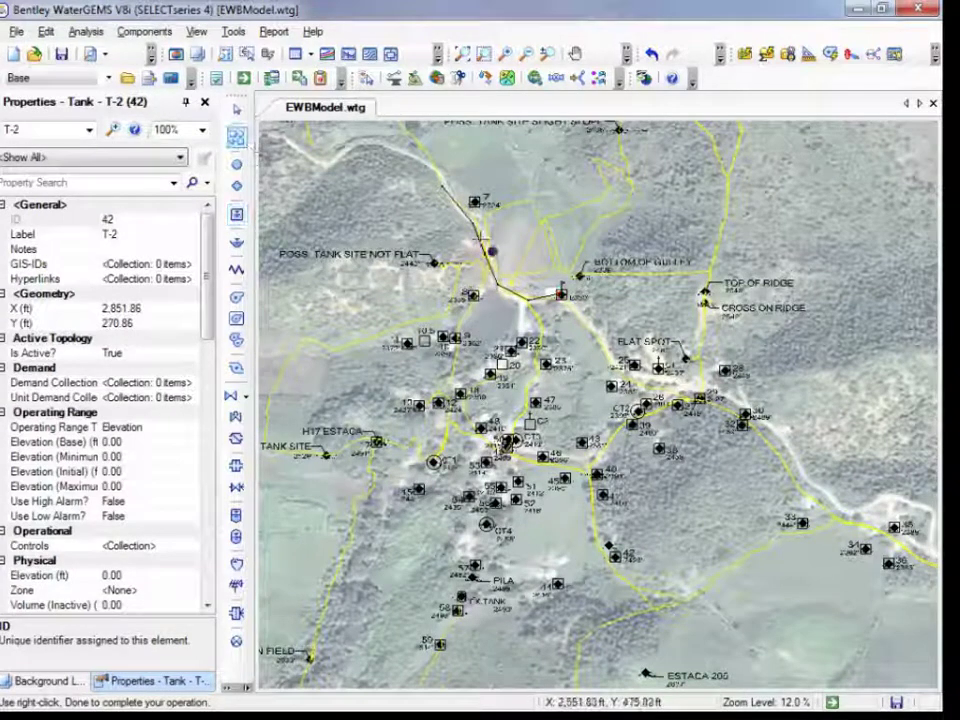
left_click(561, 296)
left_click(590, 327)
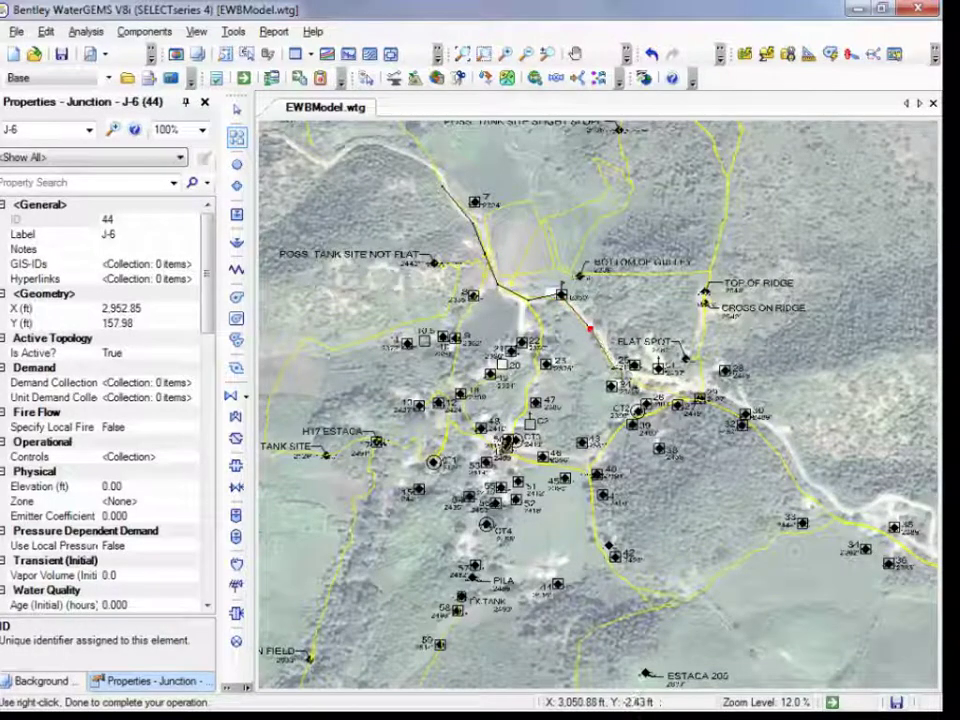
right_click(622, 380)
left_click(666, 181)
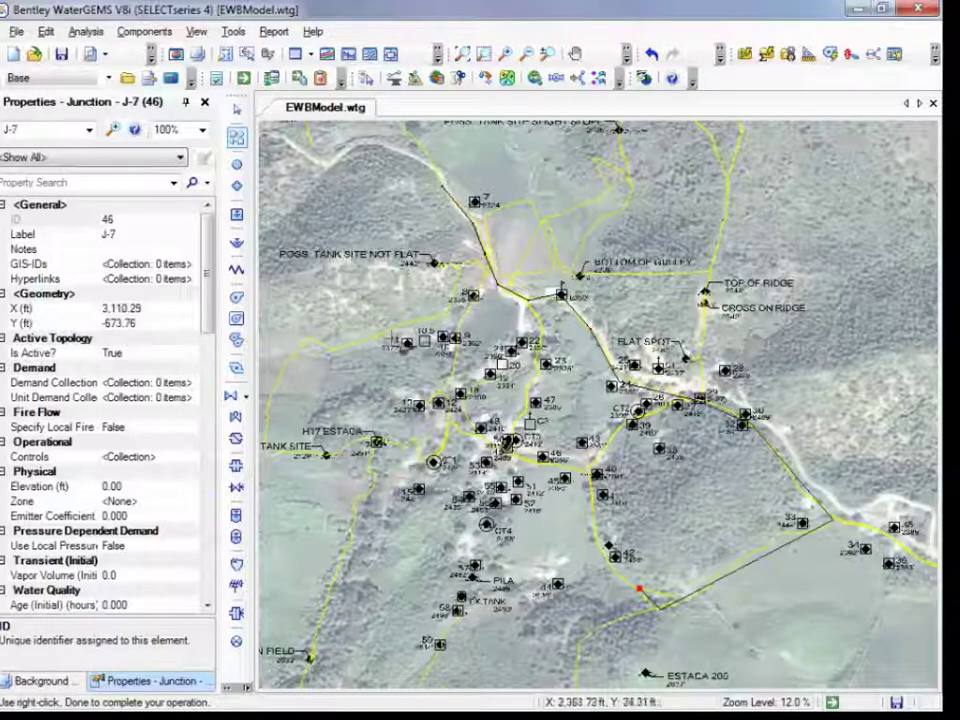
left_click(237, 111)
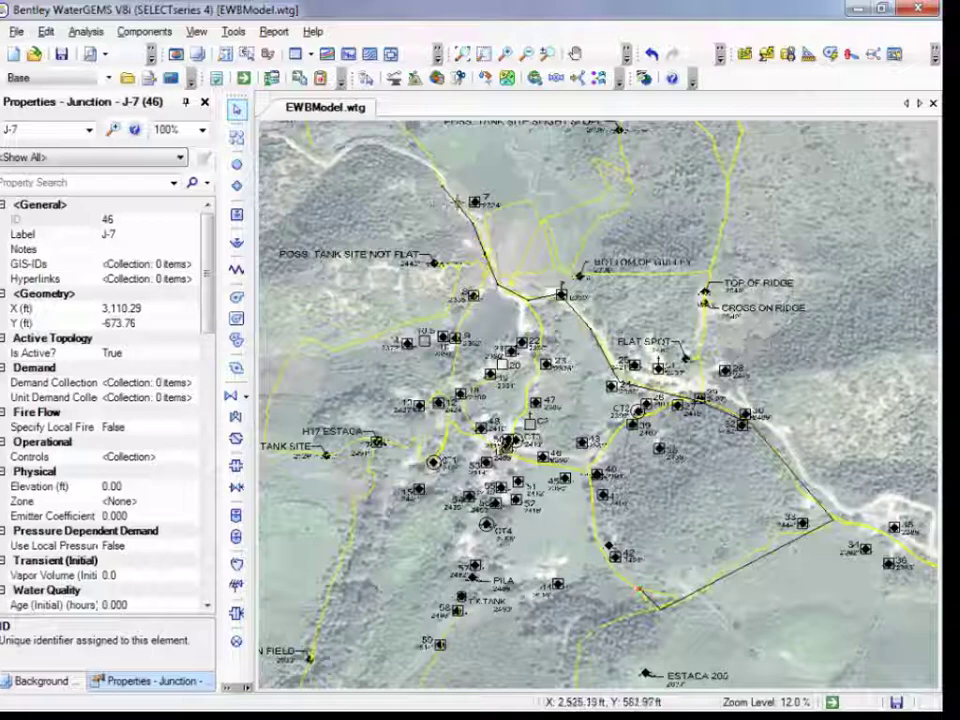
left_click(458, 208)
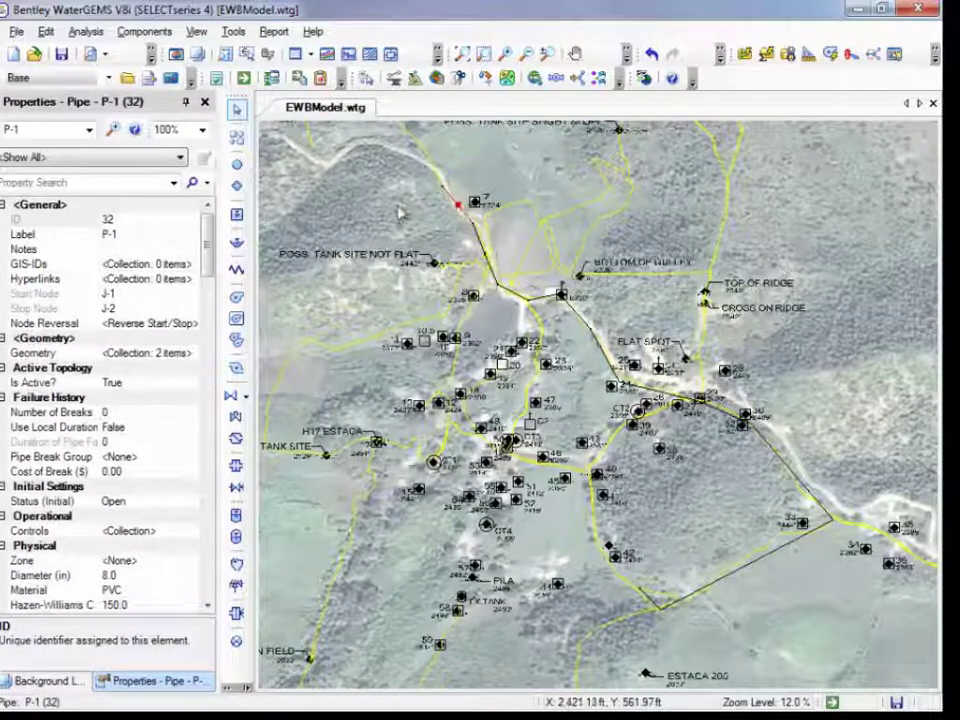
- Give pipe P-1 a user-defined length of 150 ft
left_click_drag(213, 258, 223, 300)
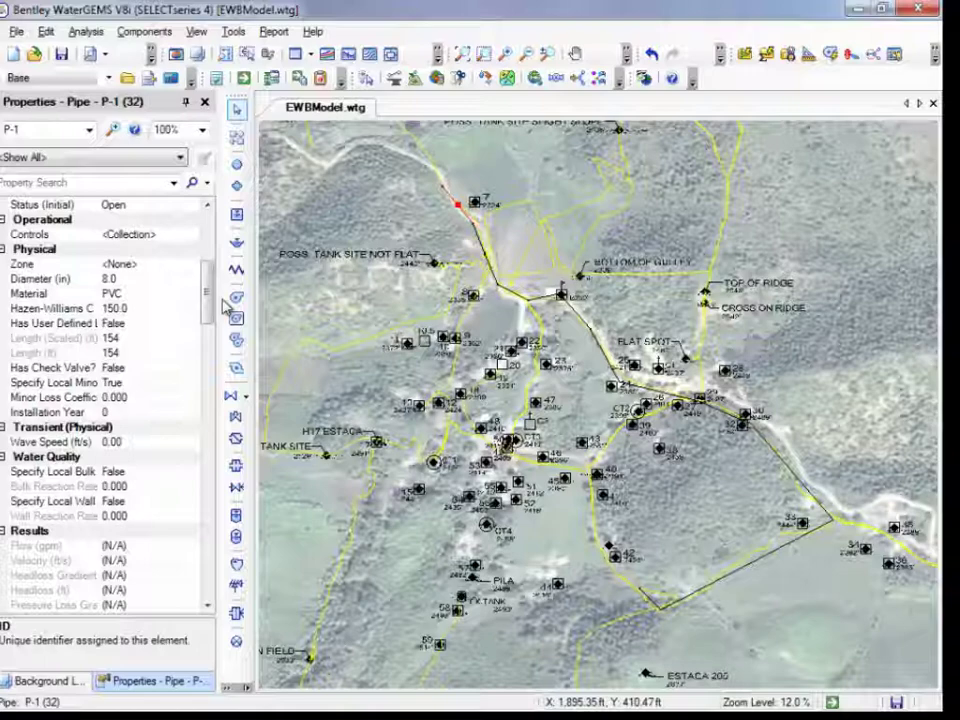
left_click(146, 323)
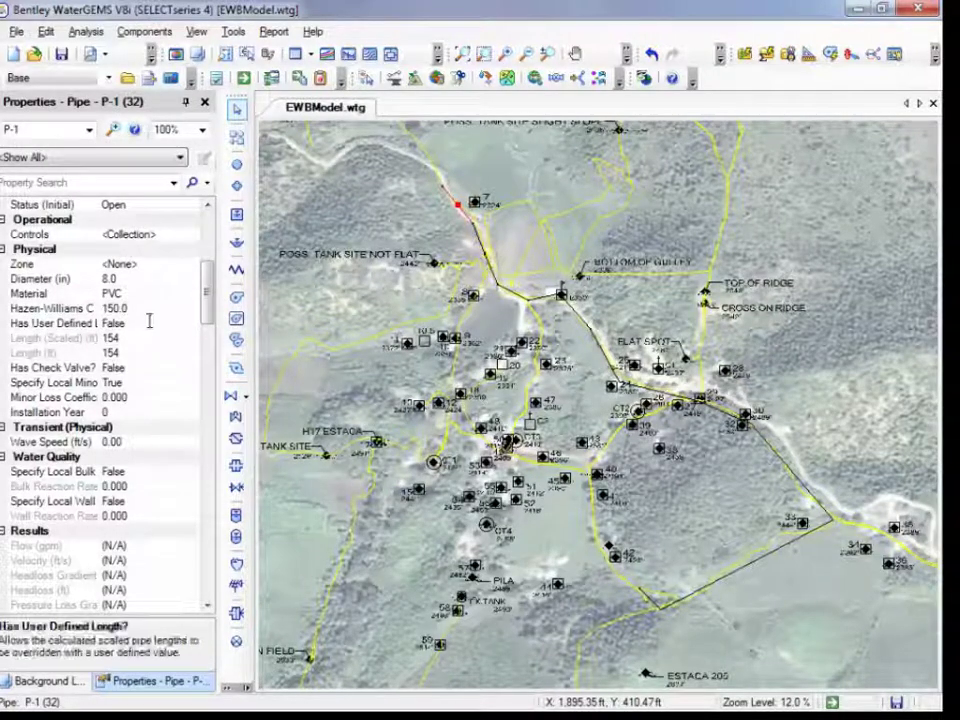
left_click(189, 324)
left_click(183, 342)
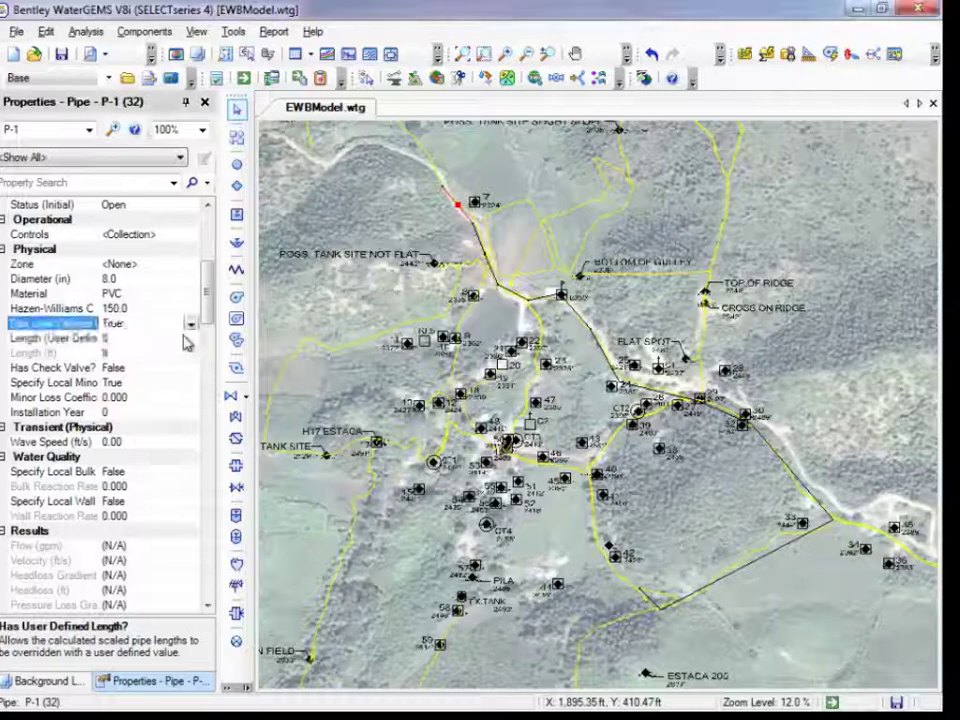
left_click(150, 342)
type("15")
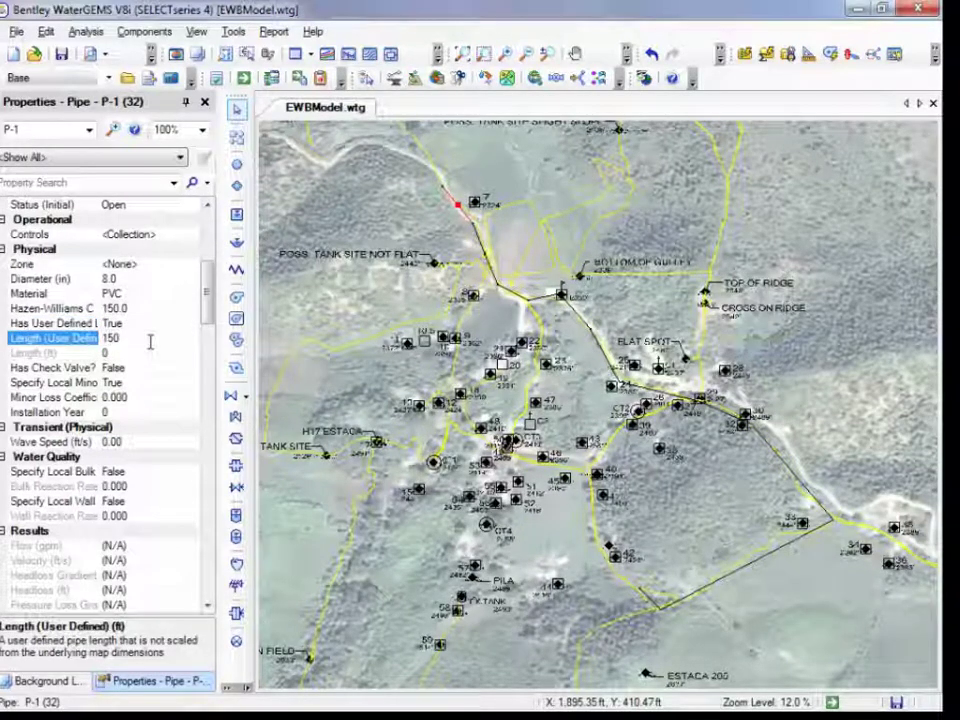
left_click(60, 353)
- Change the pipe length display units to metres
right_click(75, 355)
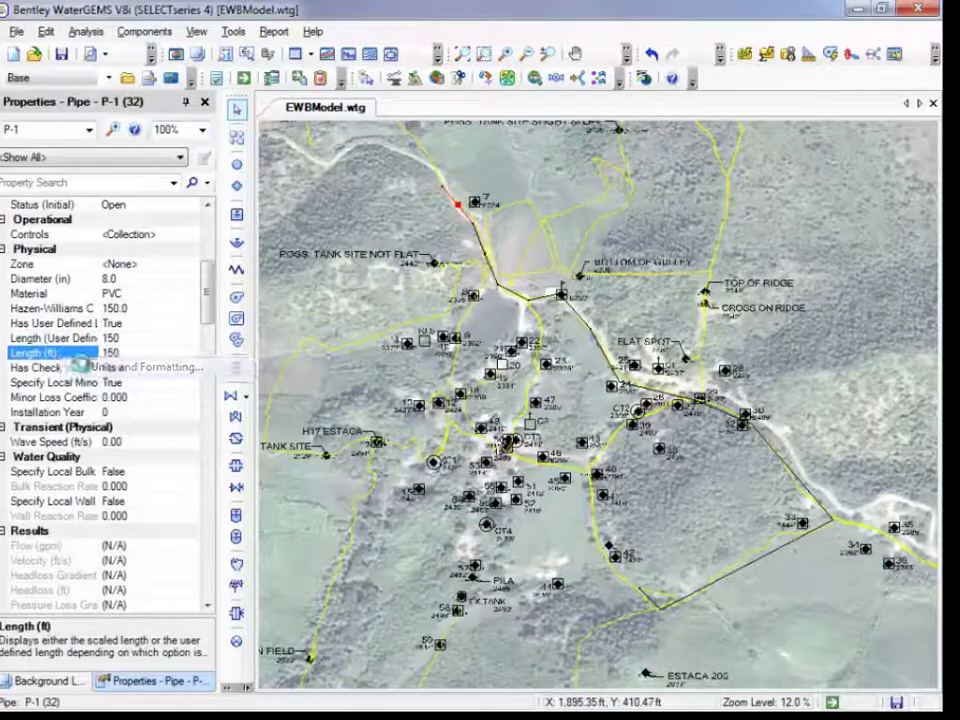
left_click(80, 366)
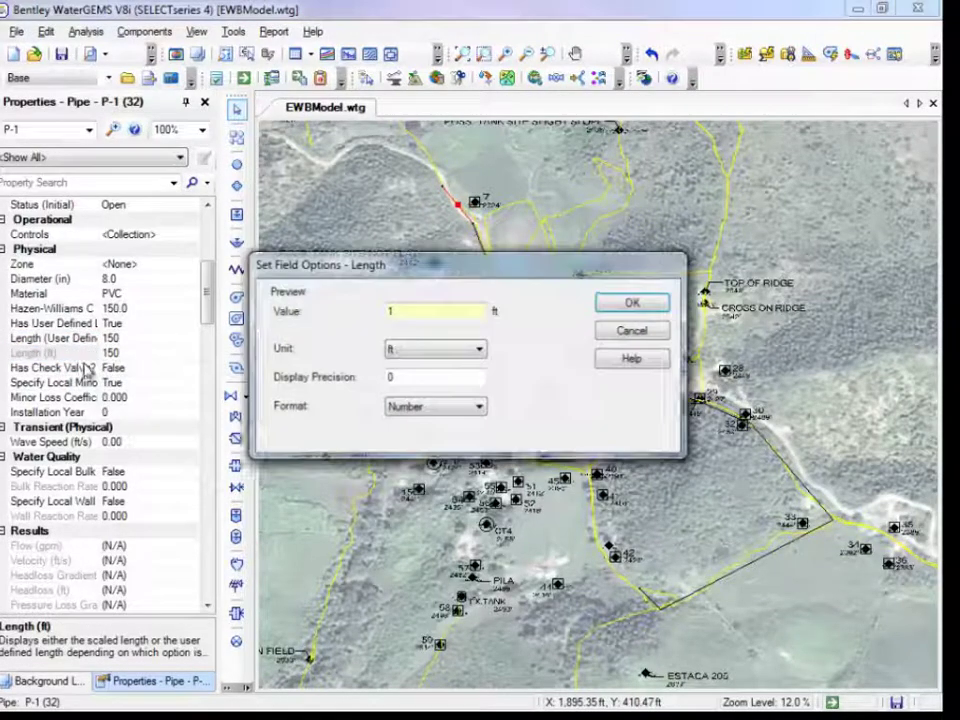
left_click(474, 350)
left_click(474, 427)
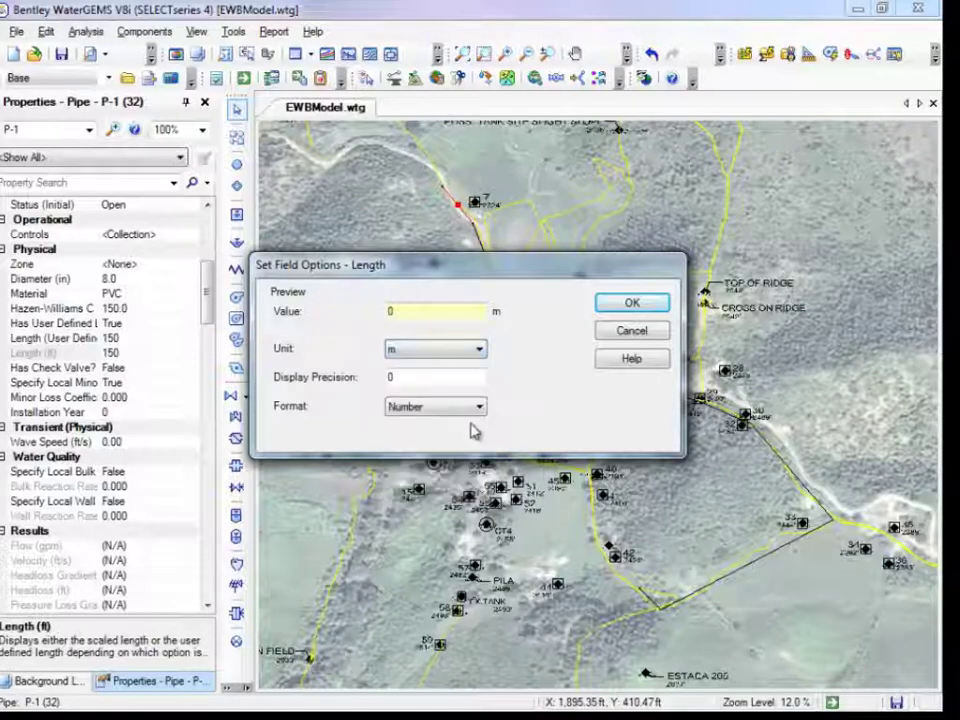
left_click(632, 302)
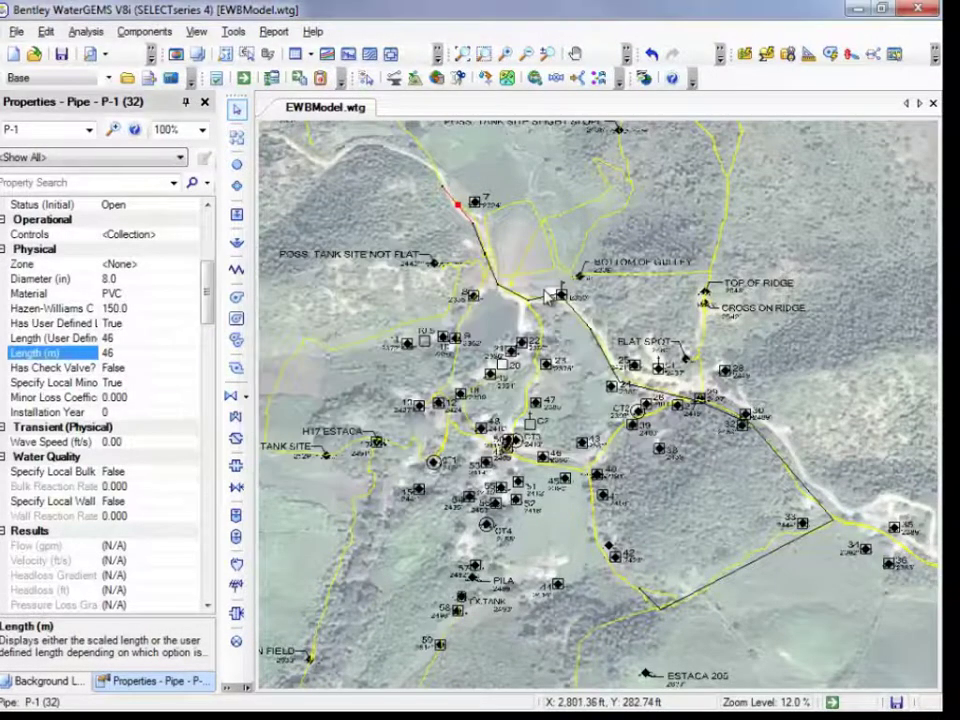
- Browse to the El Chaguite model folder and select El Chaguite Distribution Model_edit
left_click(17, 31)
left_click(40, 71)
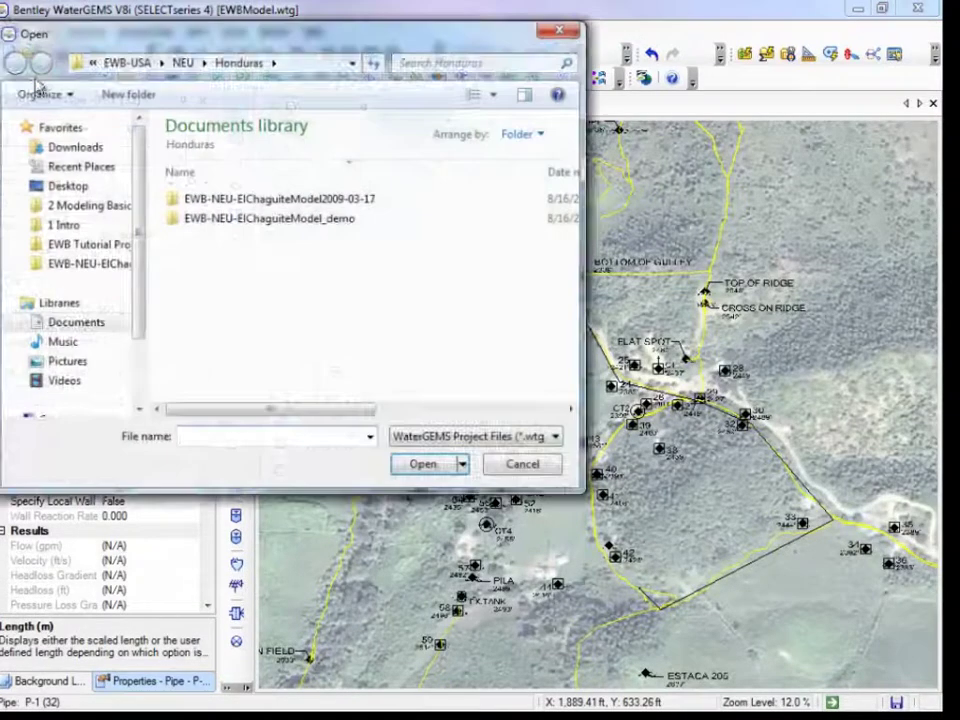
double_click(208, 222)
double_click(213, 204)
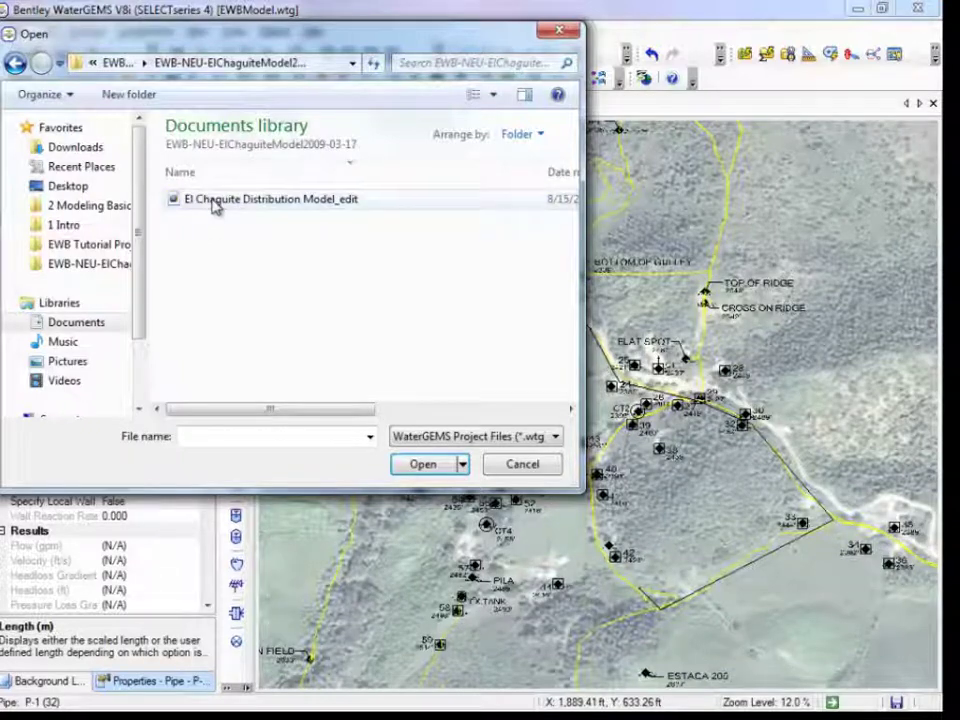
left_click(214, 203)
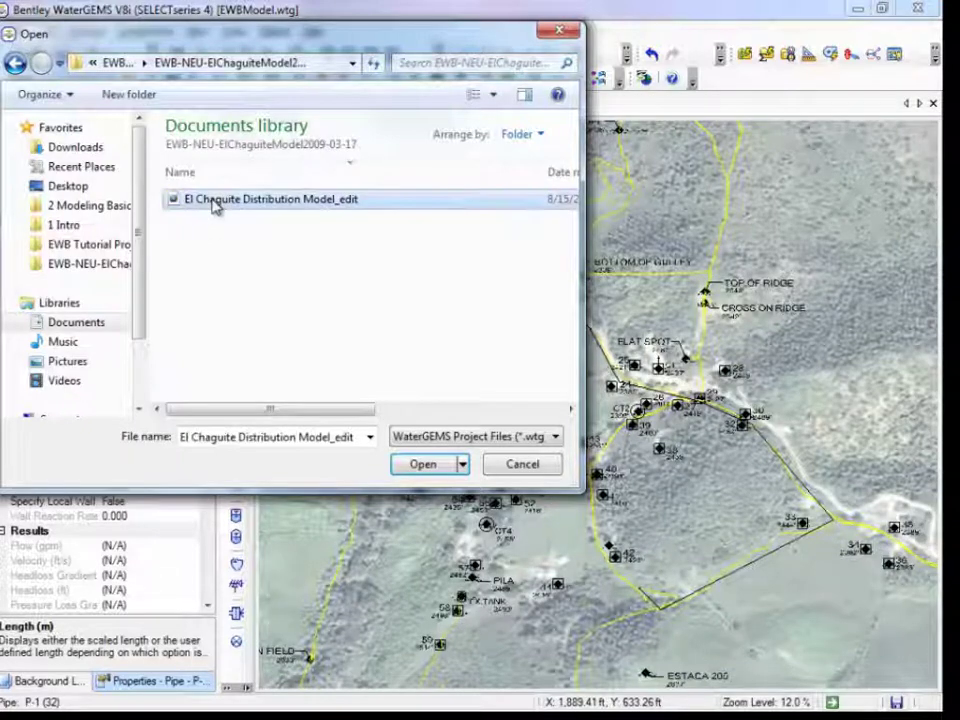
- Open El Chaguite Distribution Model_edit and zoom to the full network extents
left_click(423, 465)
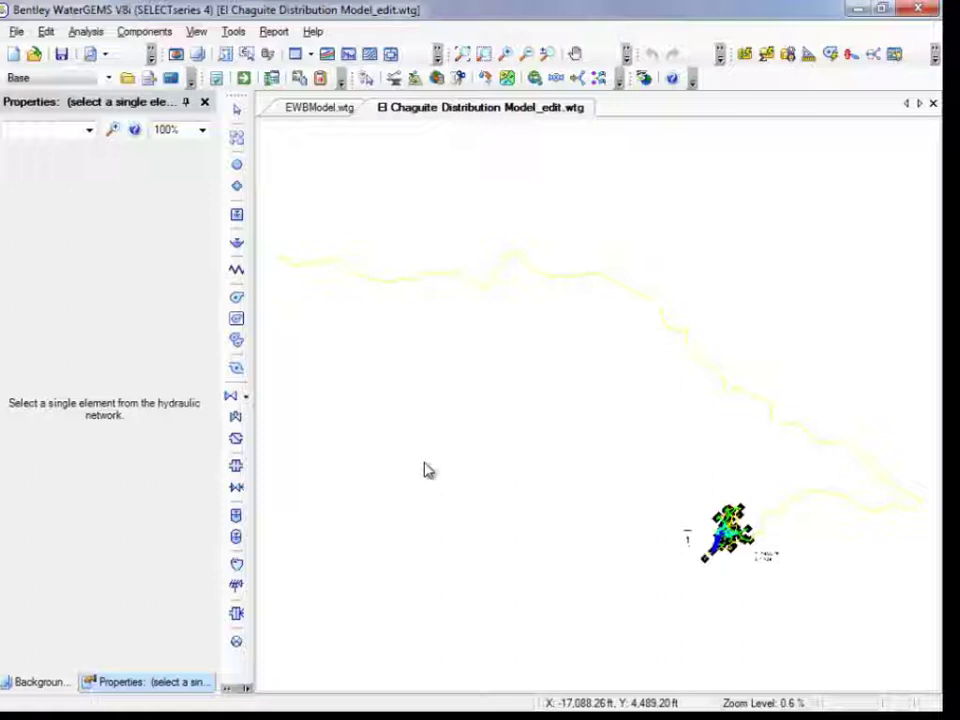
key("ctrl+shift+e")
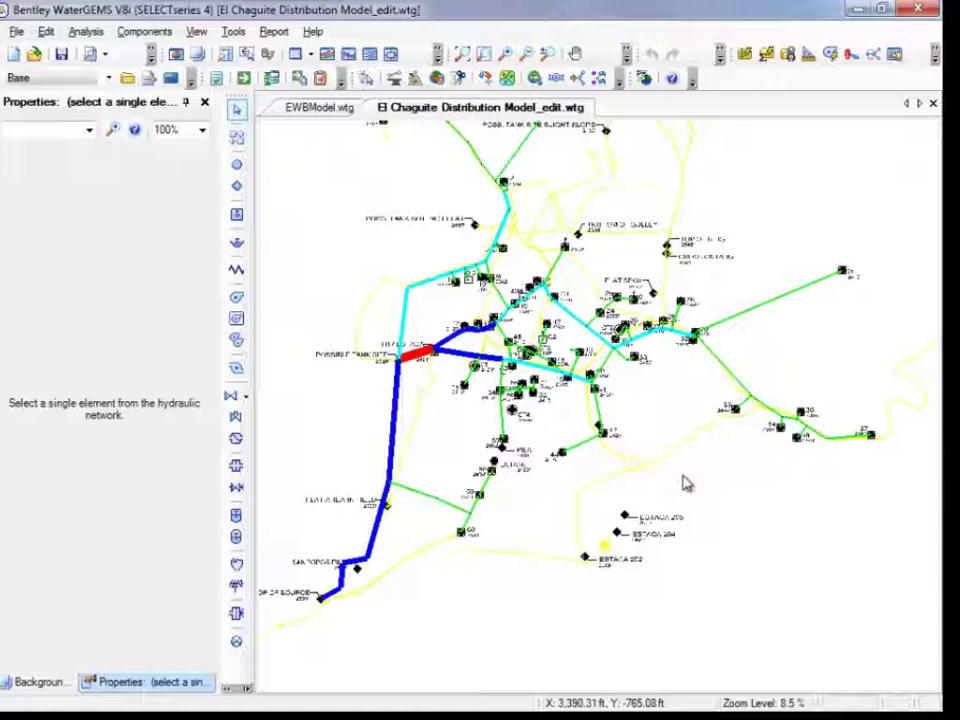
- Open the predefined Pipe Table FlexTable and zoom the map to pipe P-2
left_click(300, 55)
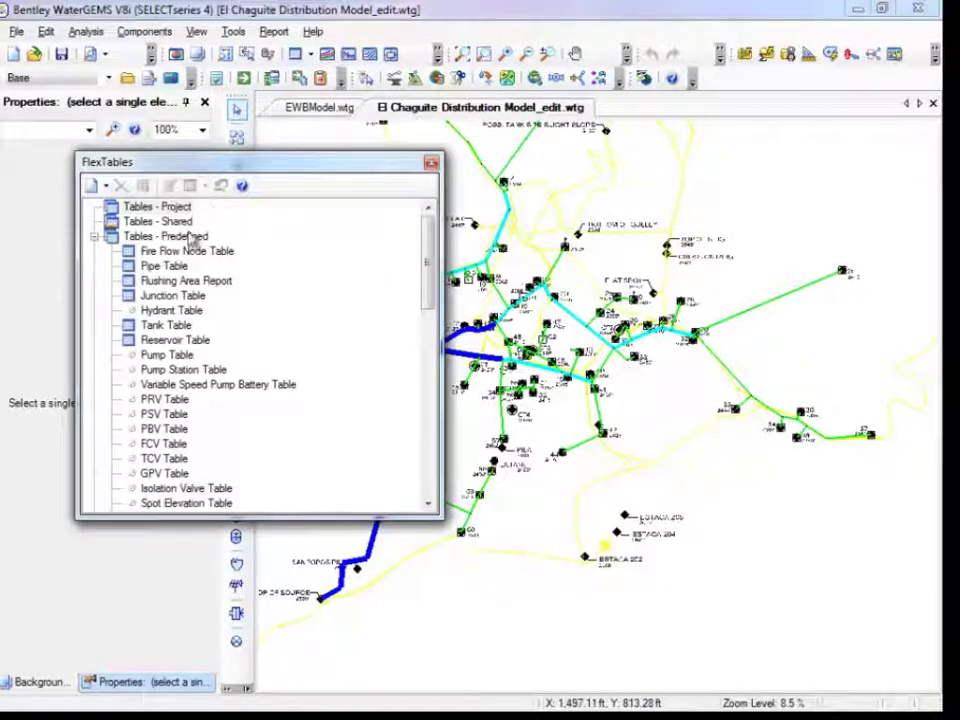
double_click(165, 268)
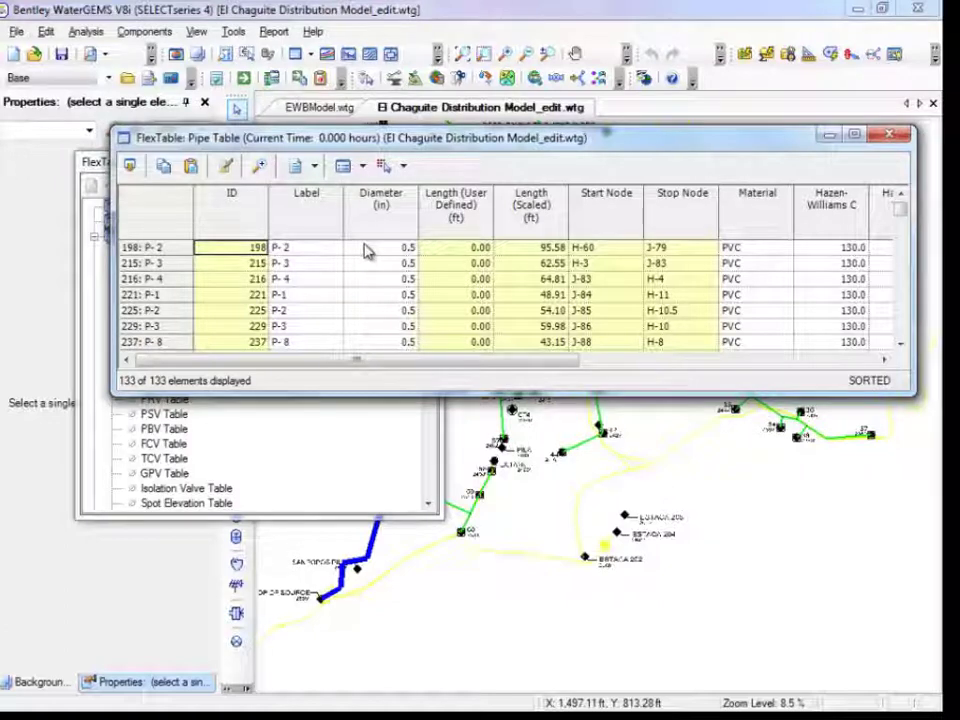
left_click(158, 249)
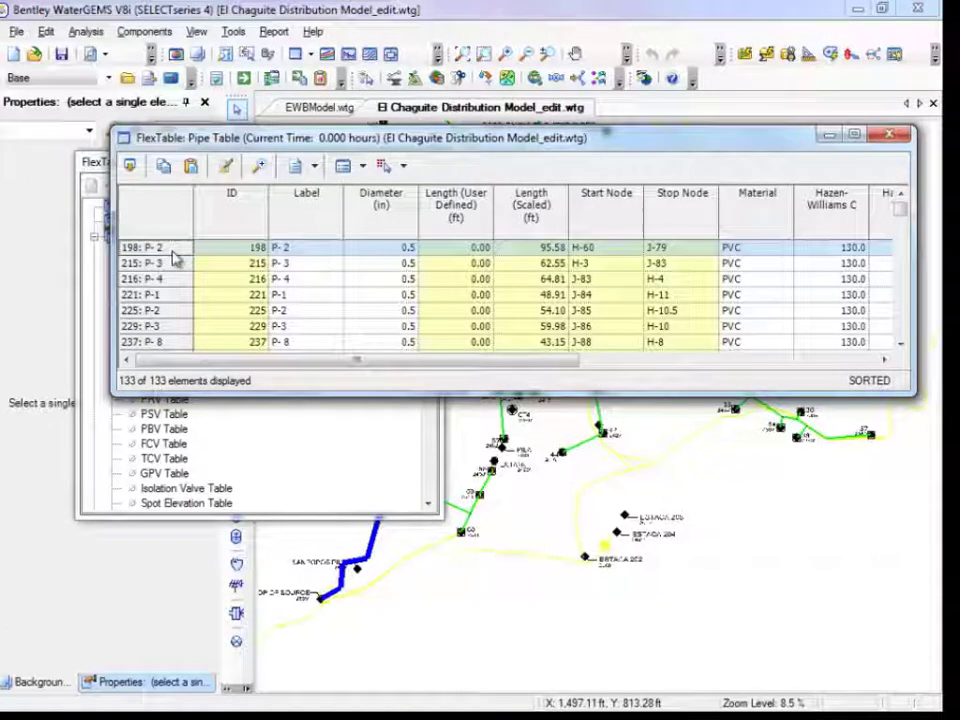
left_click(258, 169)
left_click_drag(268, 148, 236, 77)
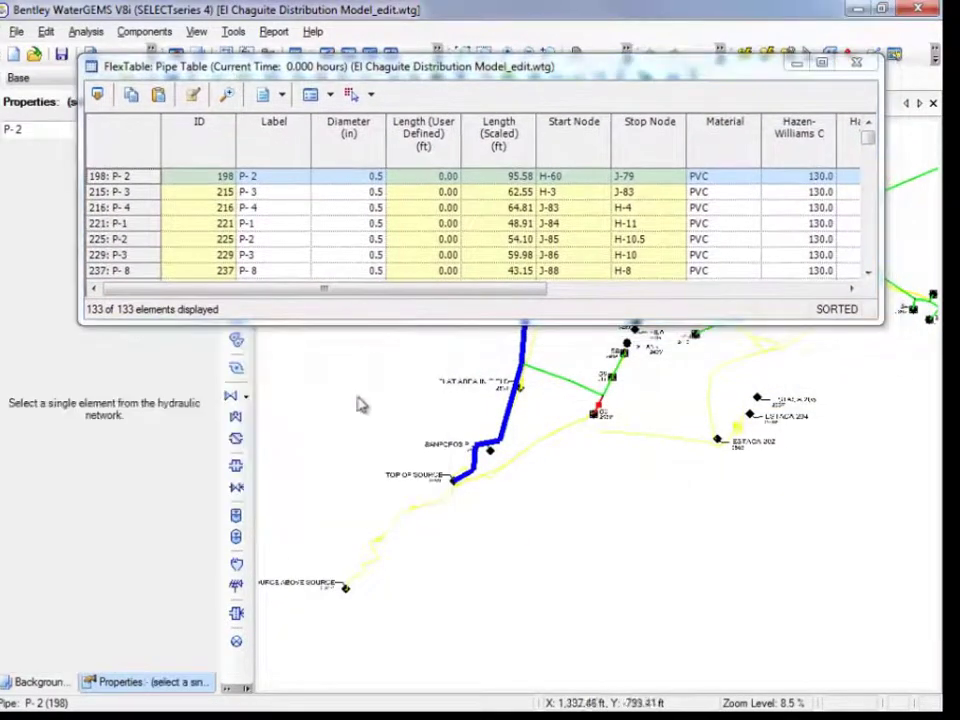
left_click(601, 413)
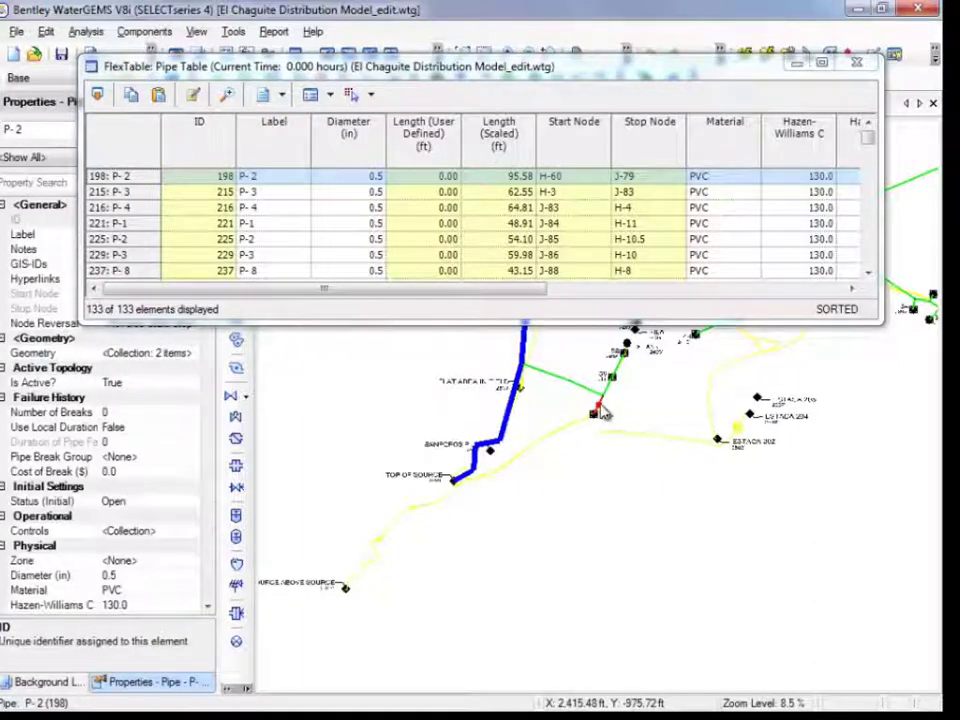
left_click(139, 576)
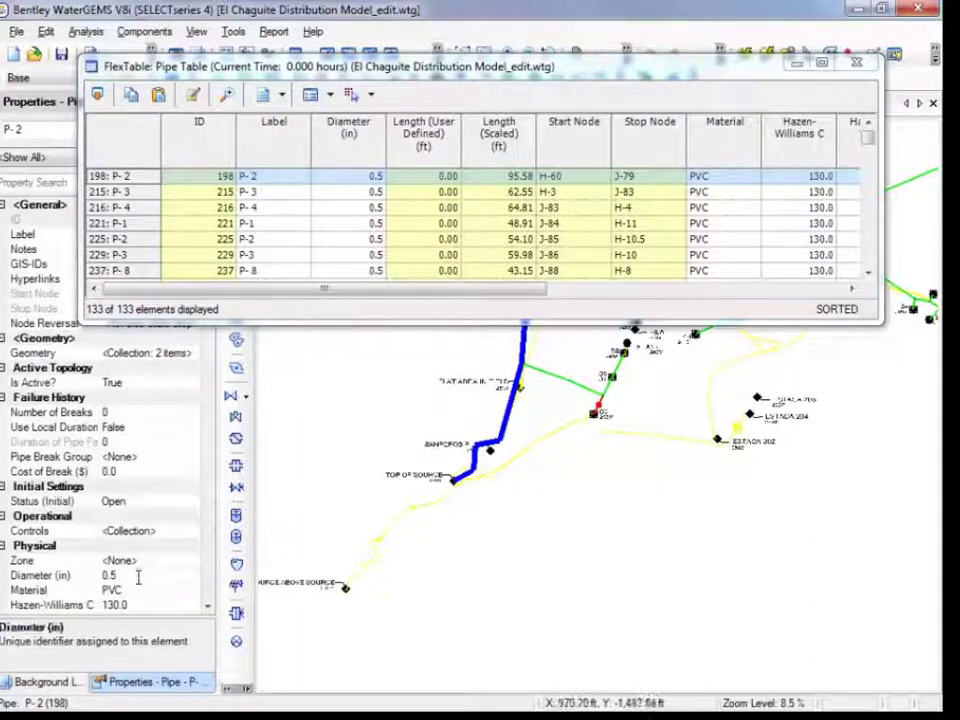
left_click(127, 576)
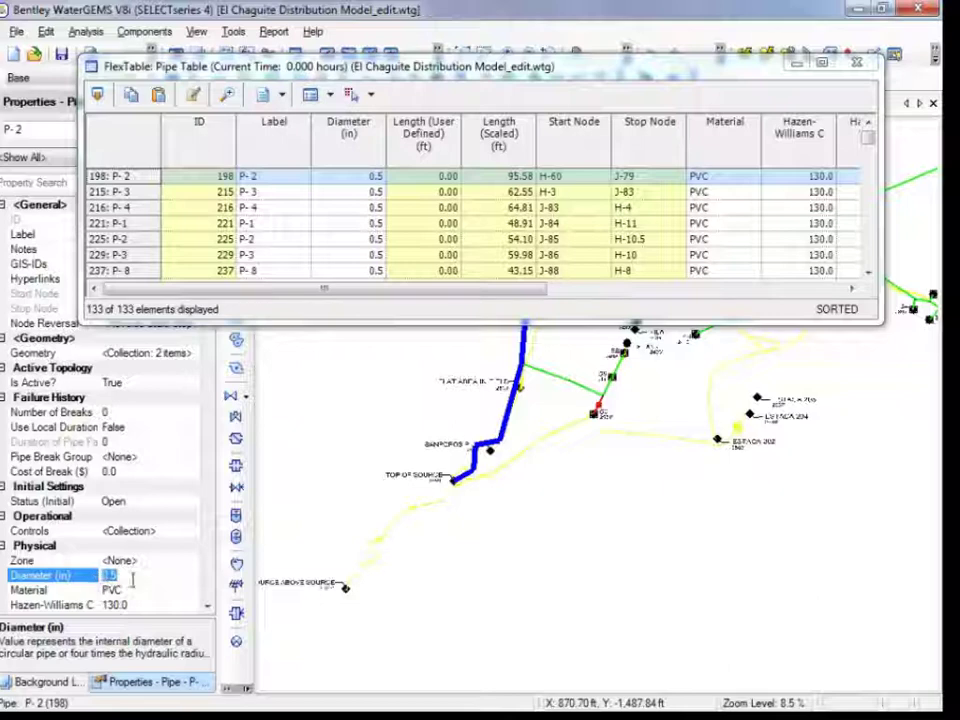
type("3")
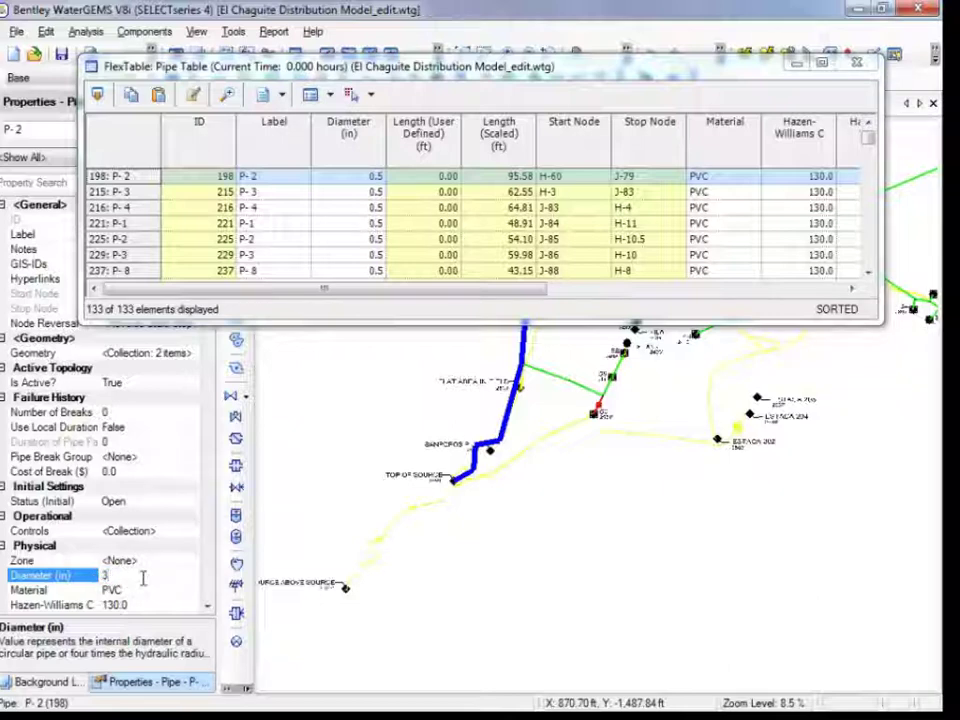
type(".0")
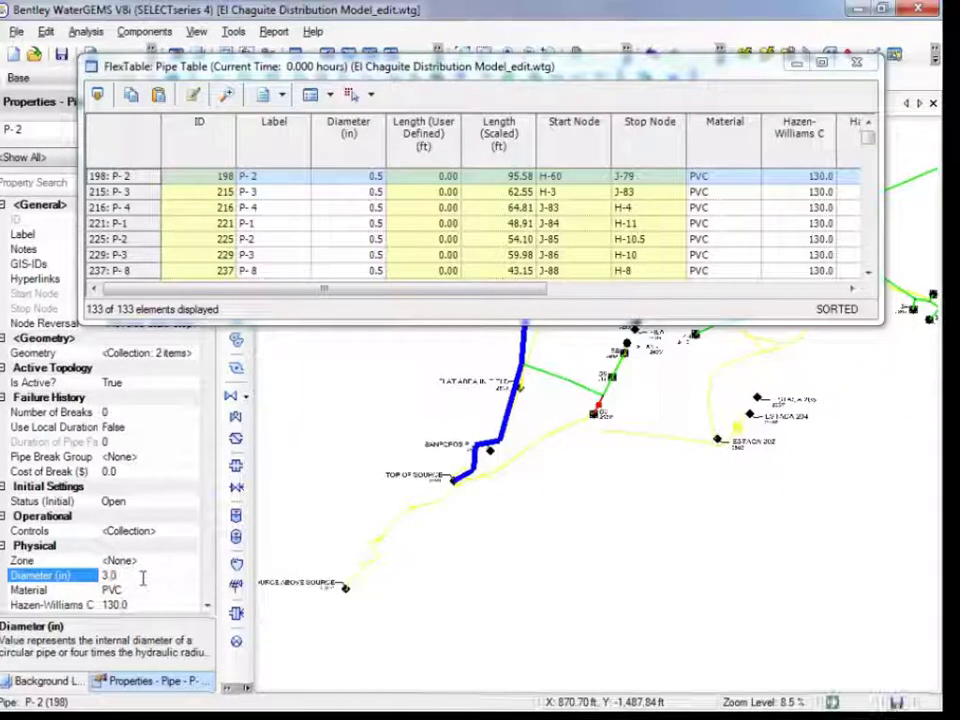
key("Return")
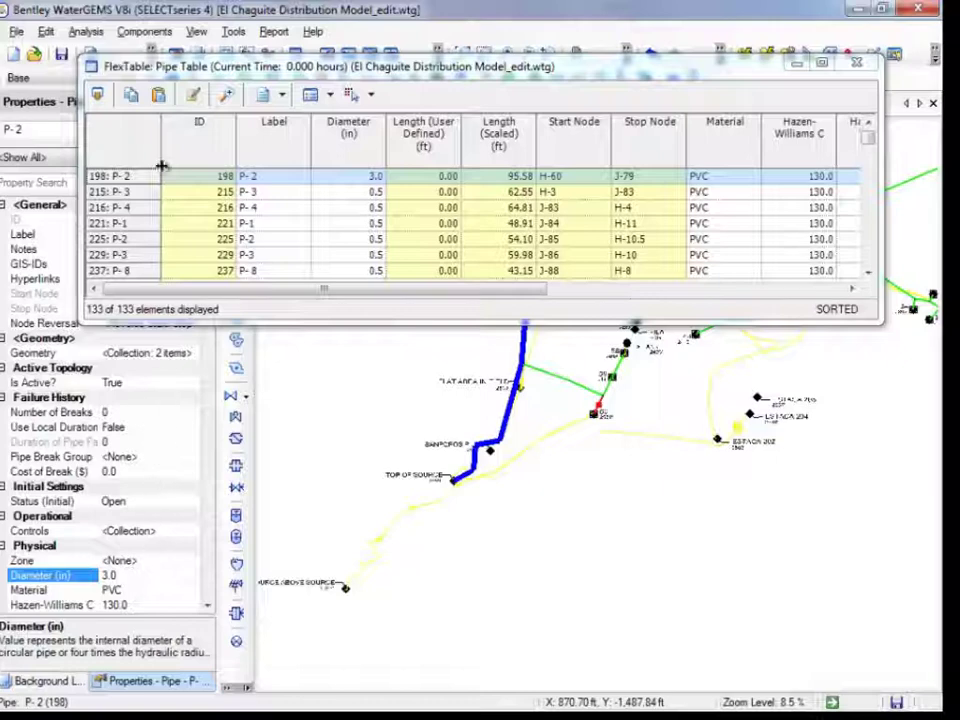
left_click(46, 31)
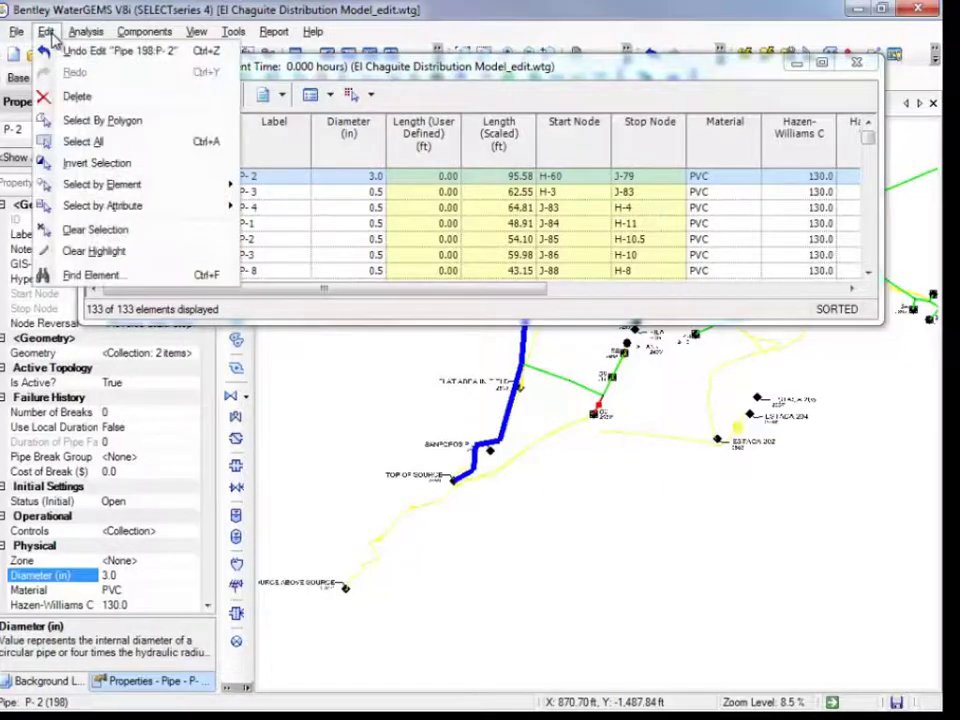
left_click(182, 55)
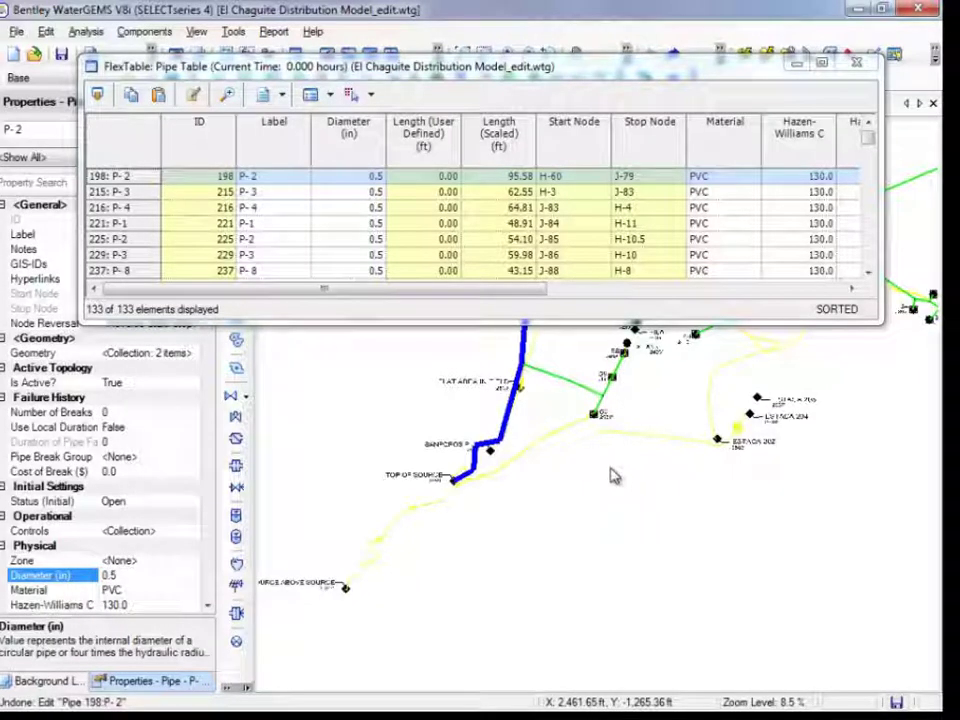
left_click(365, 157)
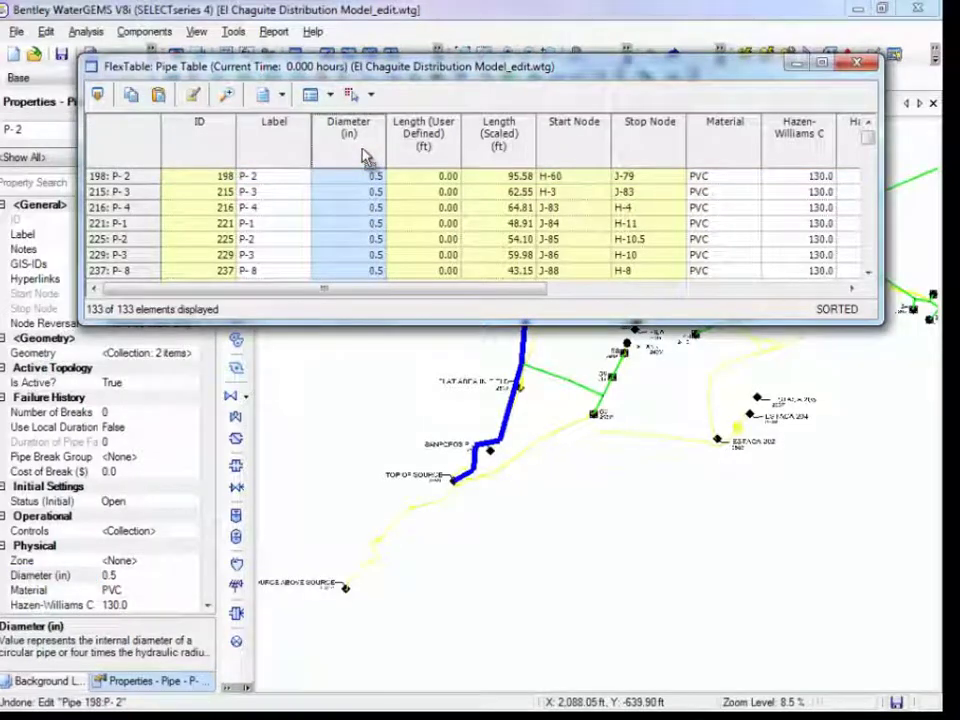
- Apply a custom Pipe Table filter Physical_PipeDiameter = 1 to list only 1-inch pipes
right_click(366, 147)
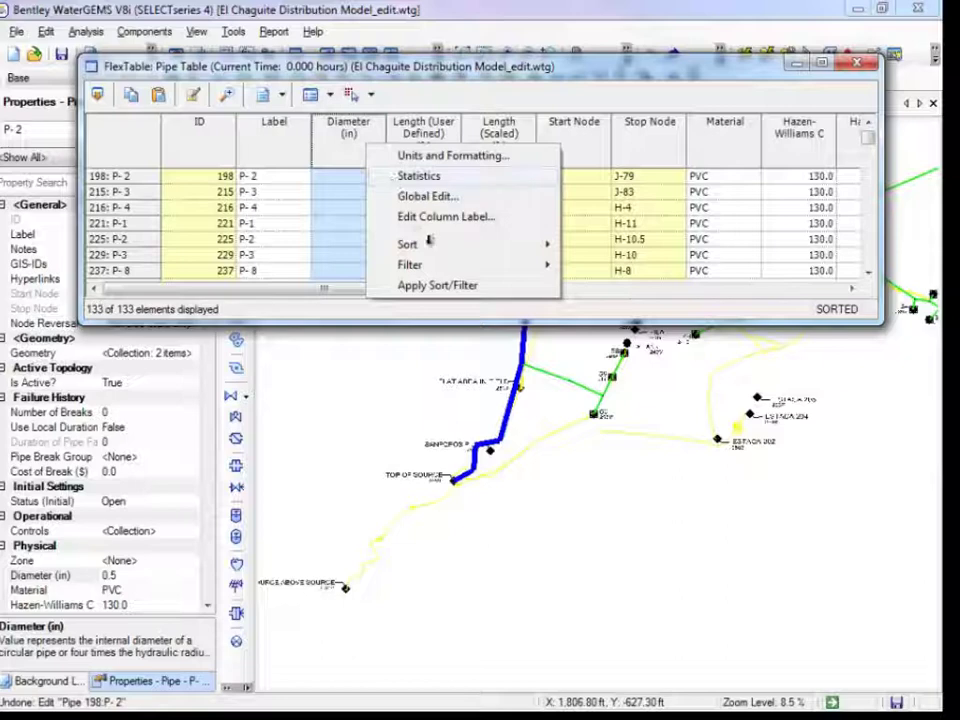
mouse_move(514, 265)
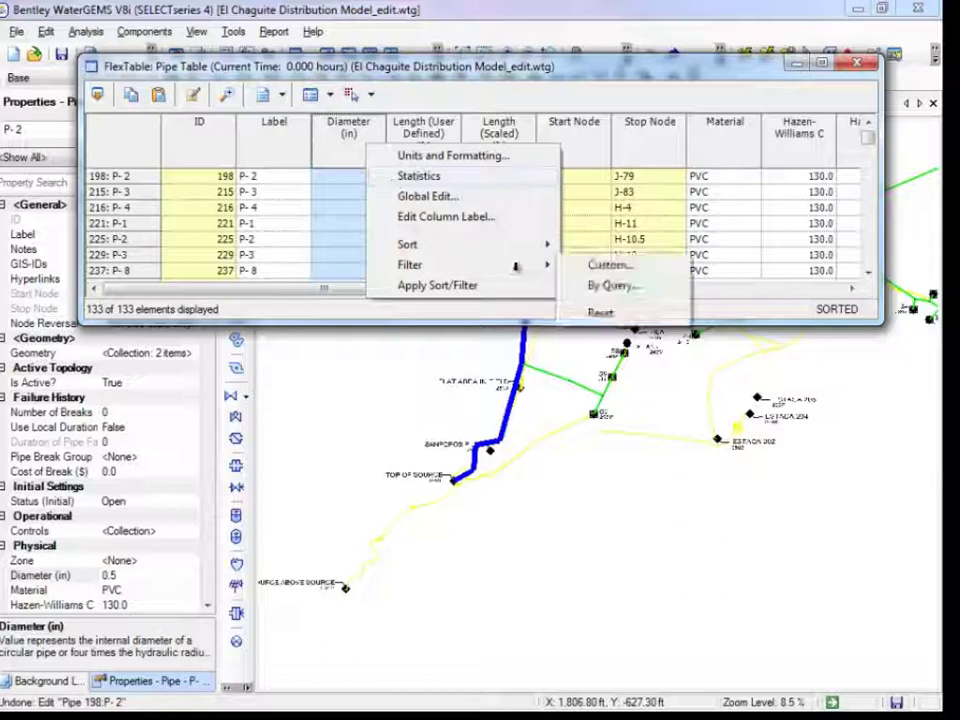
left_click(659, 270)
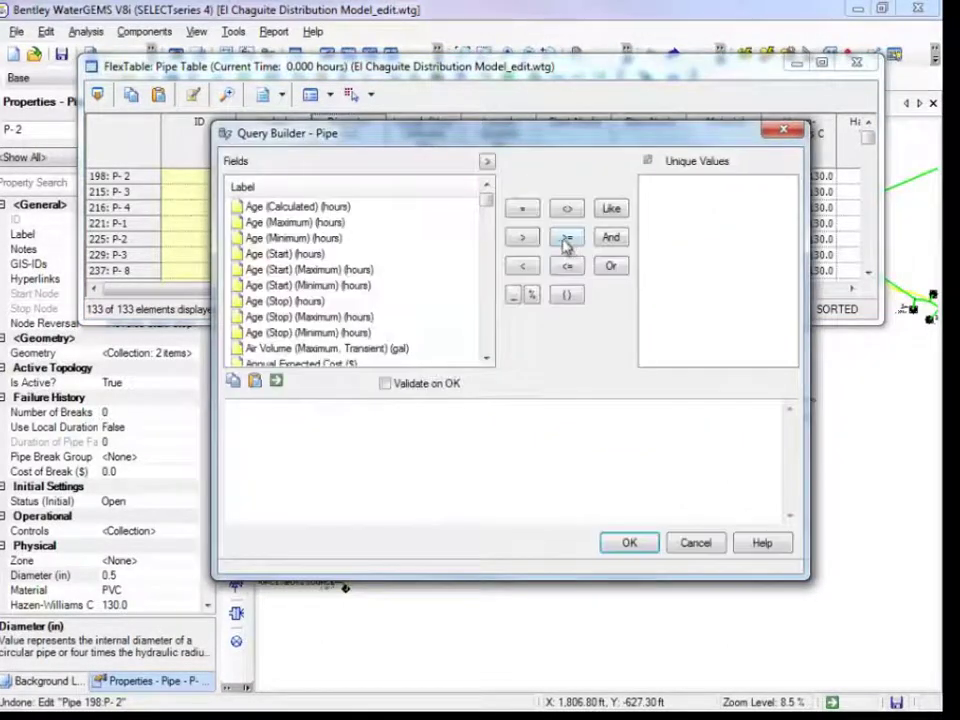
scroll(488, 220, "down", 3)
left_click_drag(487, 214, 487, 228)
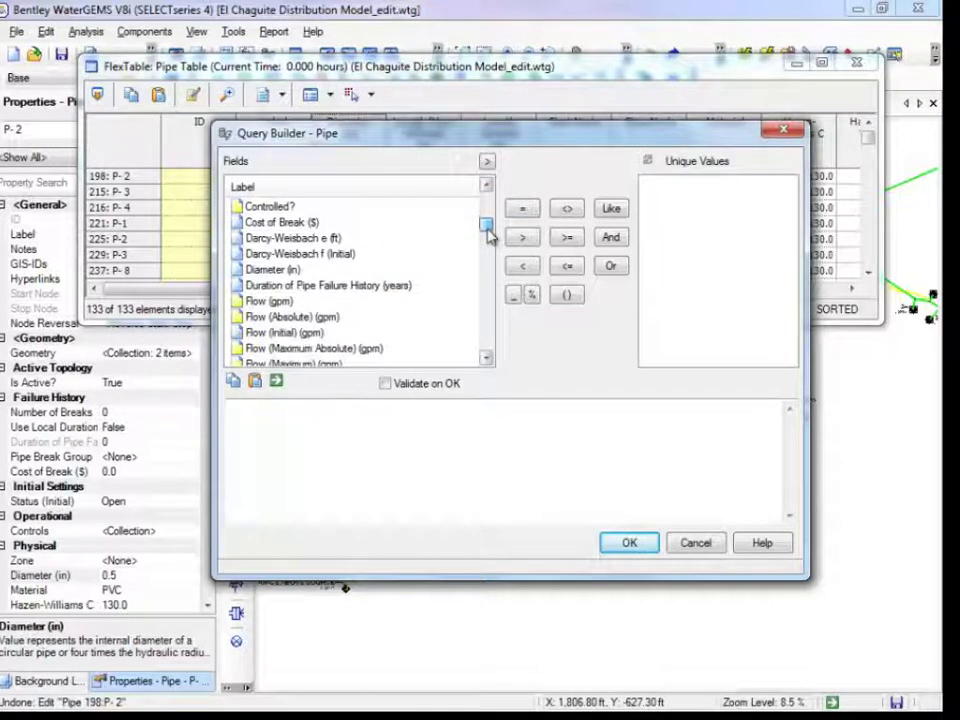
left_click(277, 270)
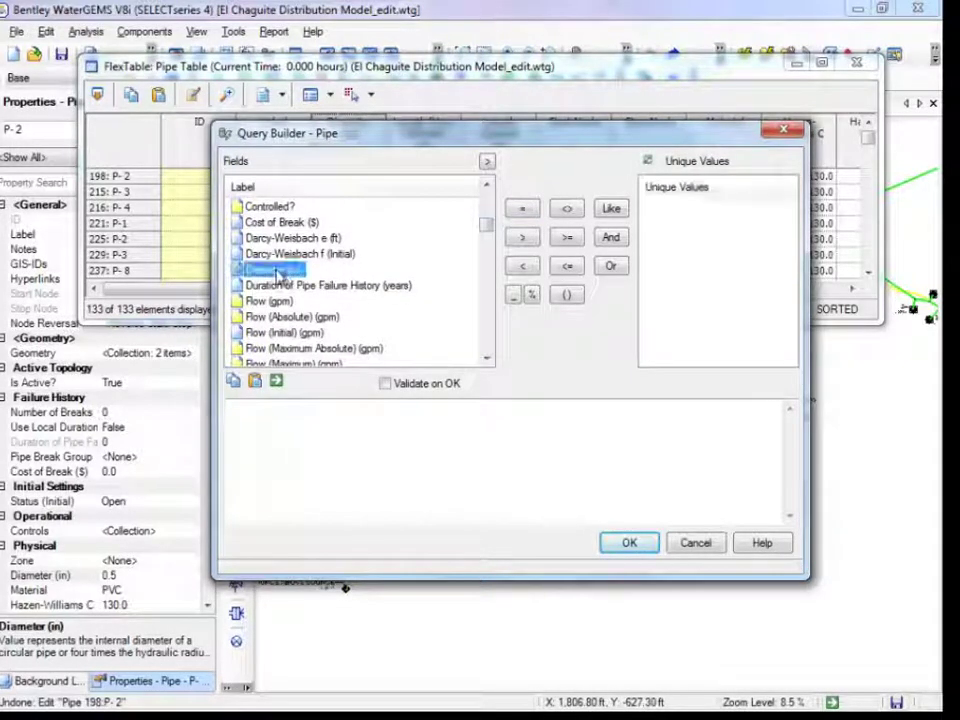
double_click(278, 271)
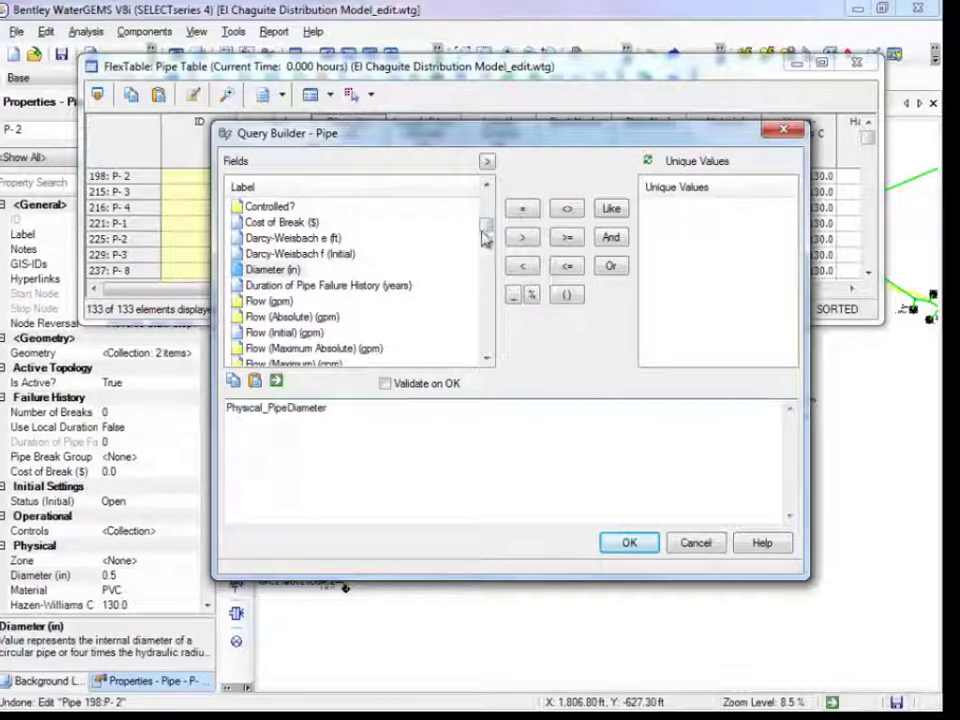
left_click(524, 213)
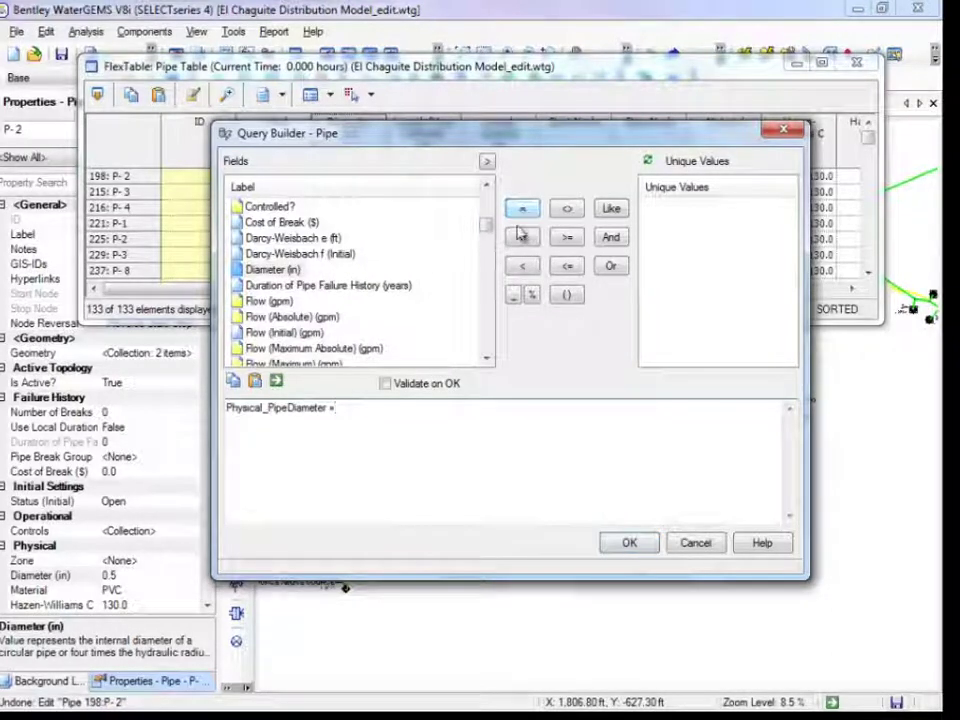
left_click(500, 409)
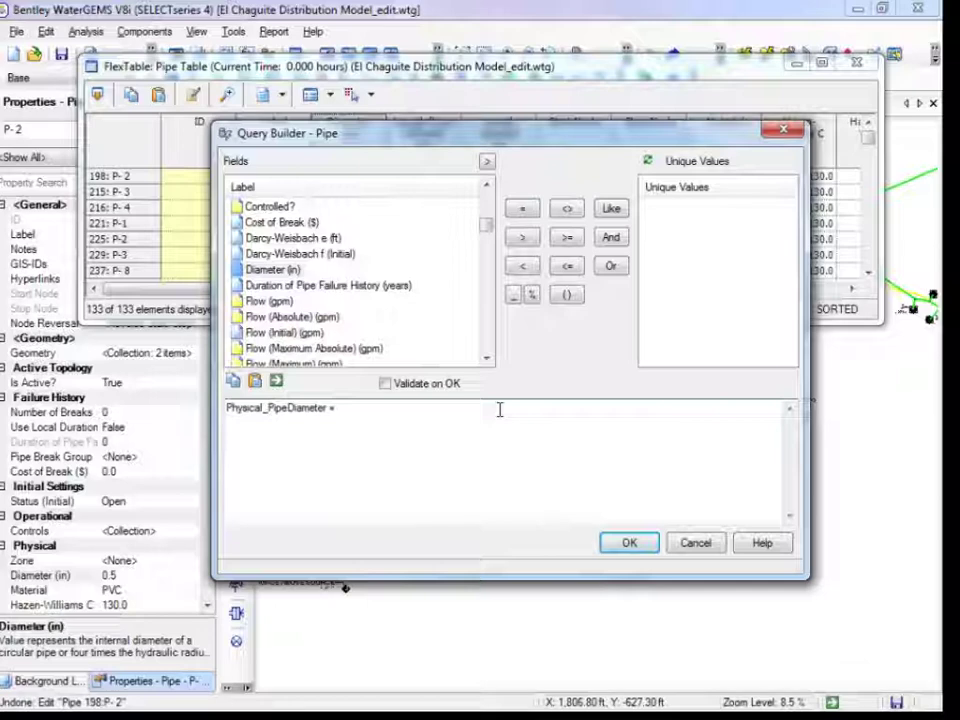
type("1")
left_click(612, 538)
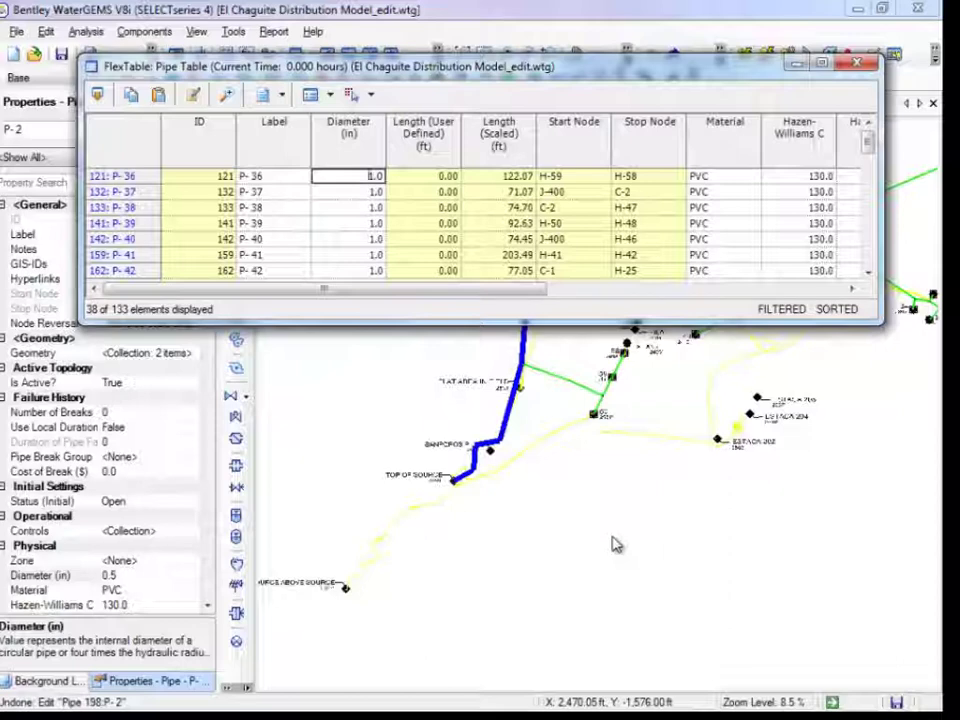
- Globally set the diameter of the 38 filtered pipes to 2 inches
right_click(368, 142)
left_click(478, 198)
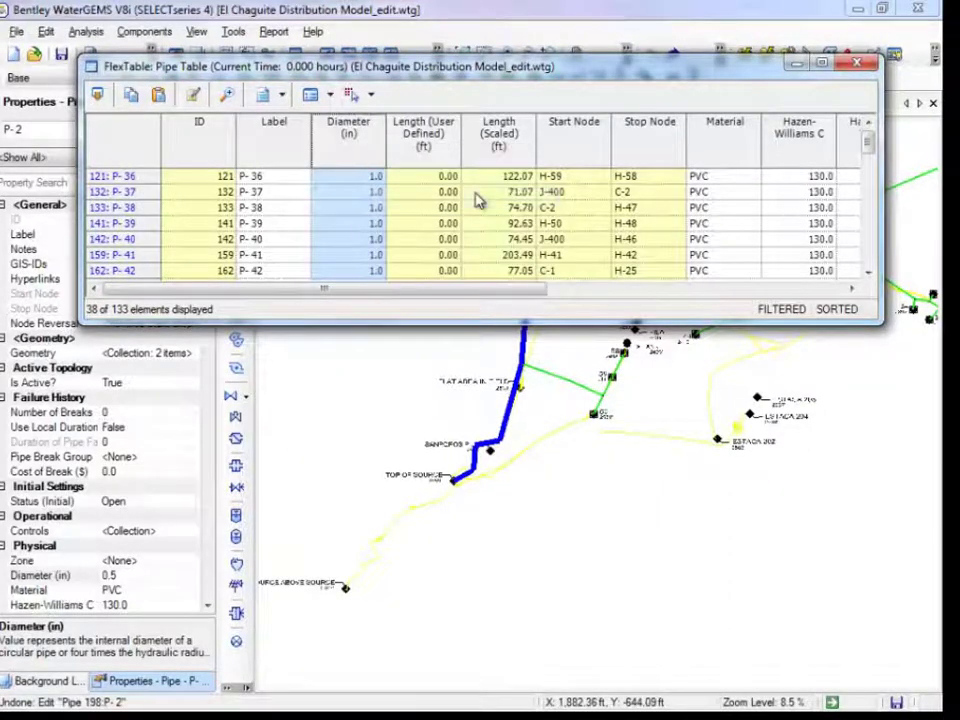
left_click(478, 293)
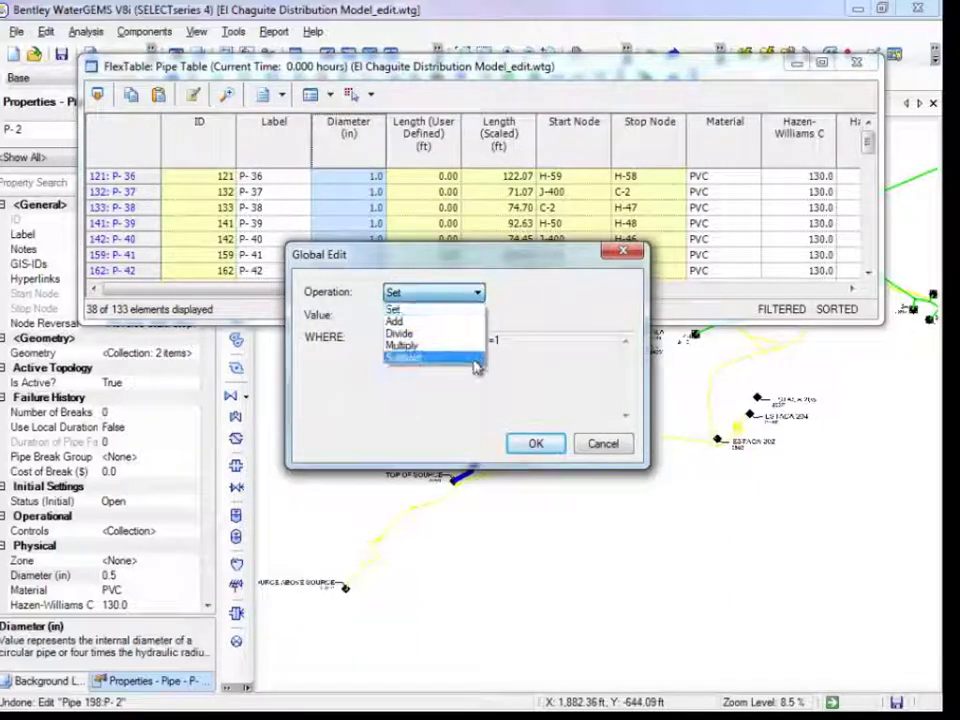
left_click(472, 311)
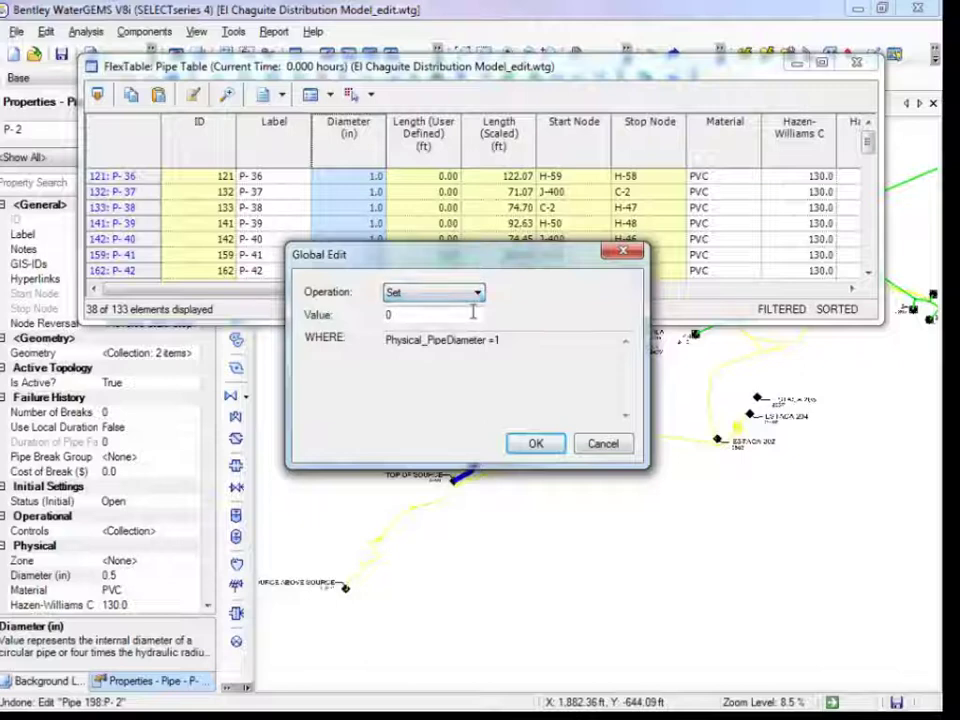
type("2")
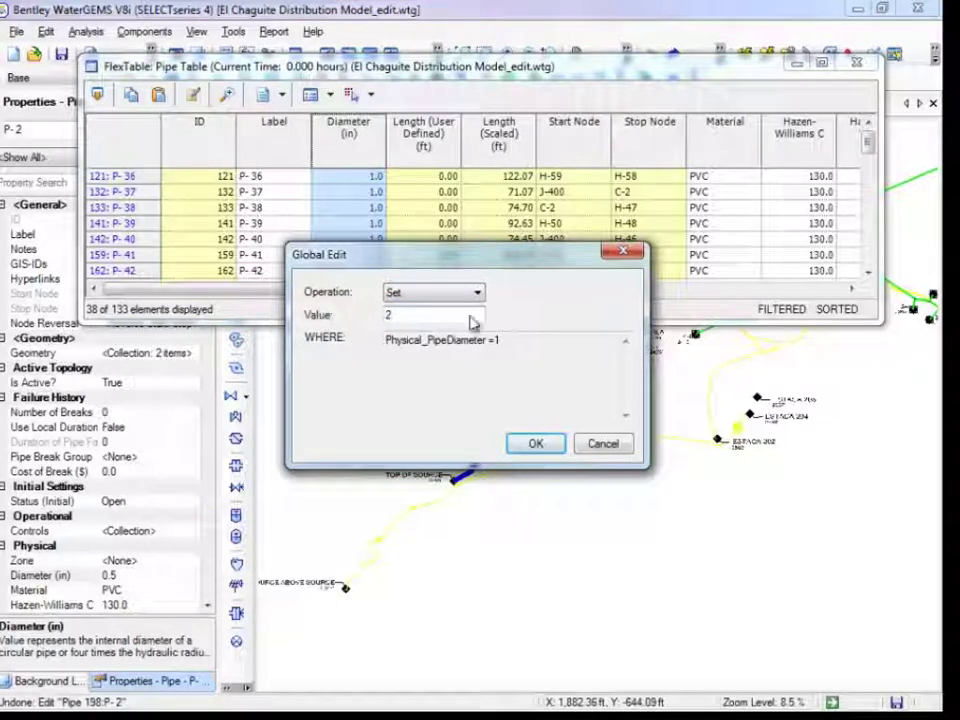
left_click(542, 444)
- Reset the Pipe Table filter to show all 133 pipes, then close the table
left_click_drag(522, 333, 514, 543)
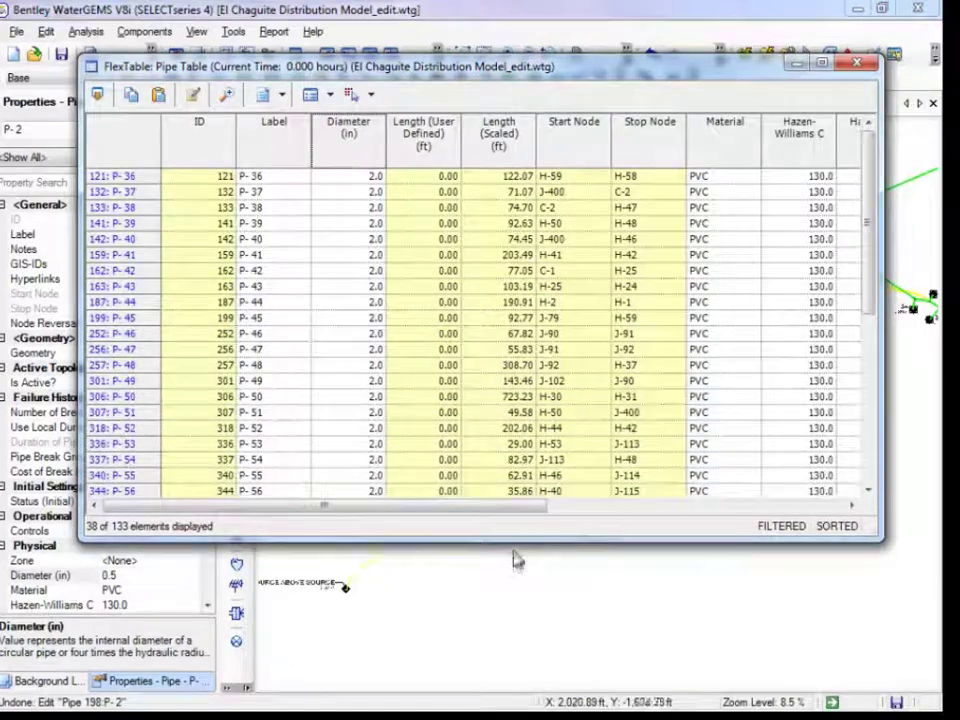
right_click(363, 157)
mouse_move(470, 277)
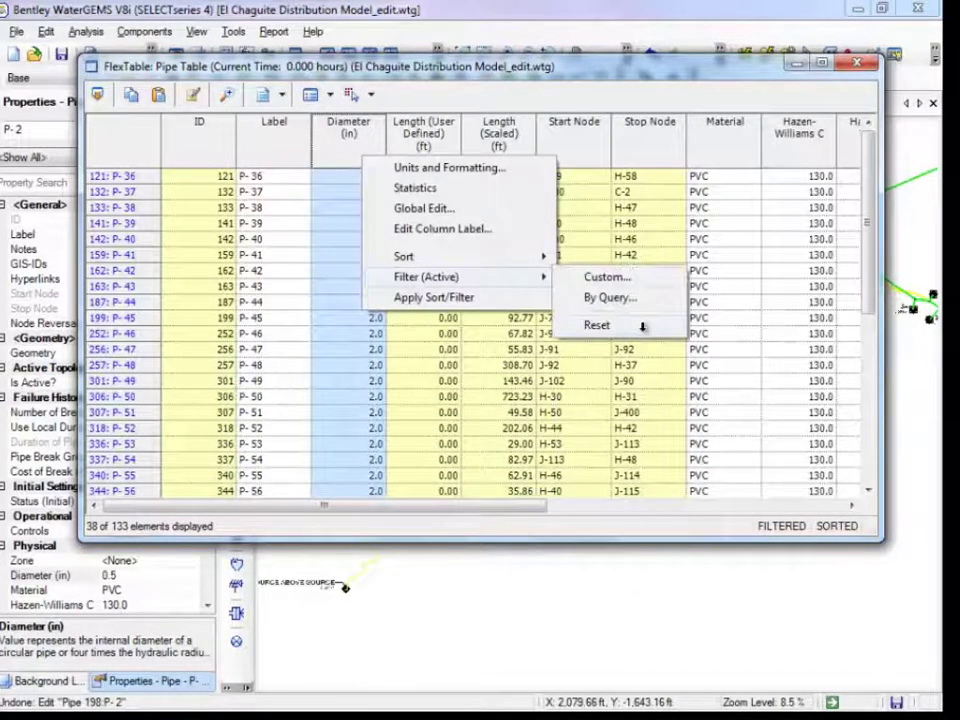
left_click(642, 327)
left_click(497, 427)
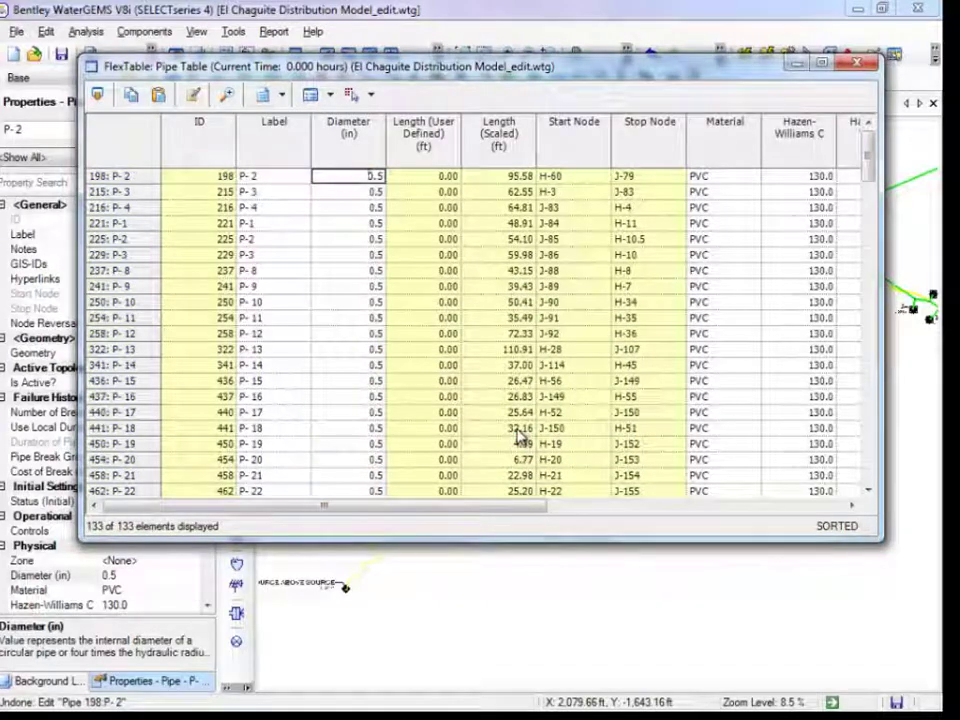
left_click(868, 65)
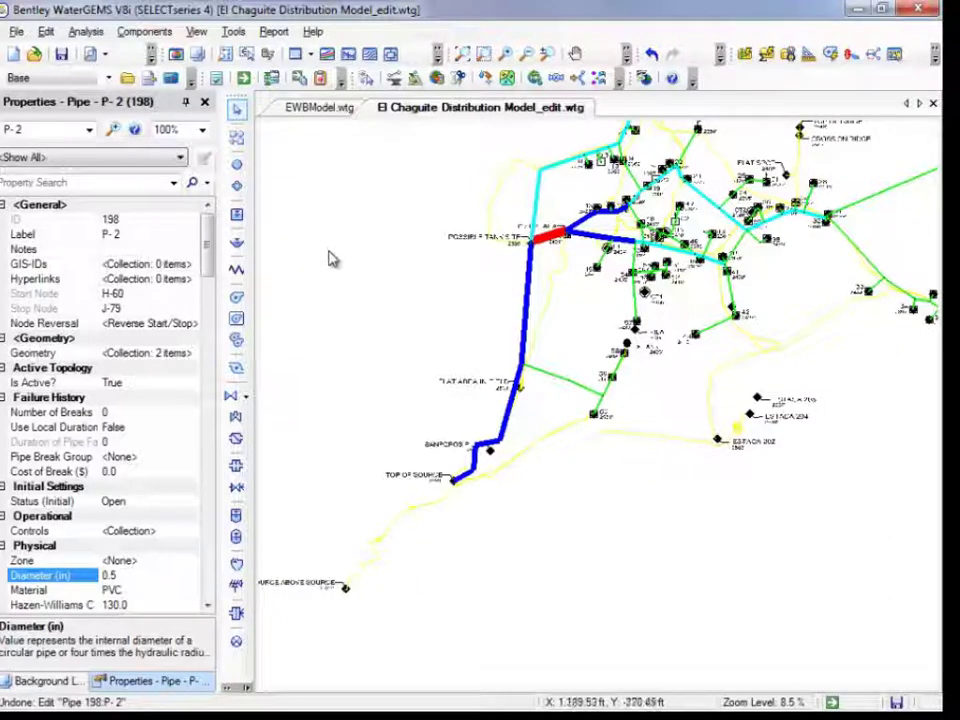
- Box-select the lower branch pipes and list them in a Pipe Table via Edit Group
mouse_move(396, 360)
left_mouse_down()
mouse_move(471, 377)
mouse_move(643, 463)
mouse_move(654, 510)
left_mouse_up()
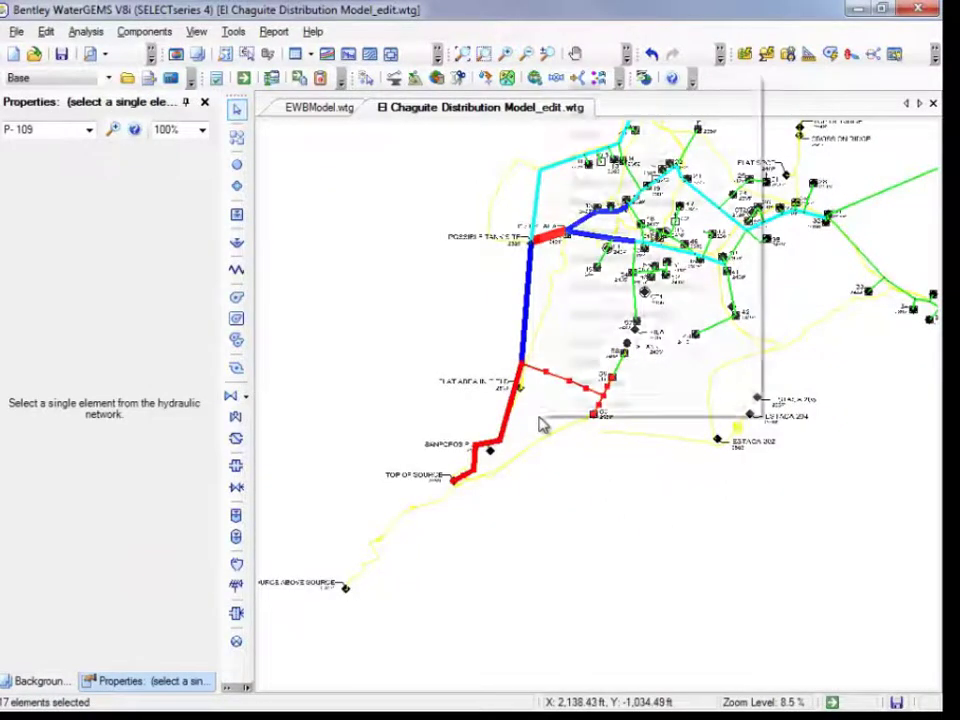
right_click(541, 425)
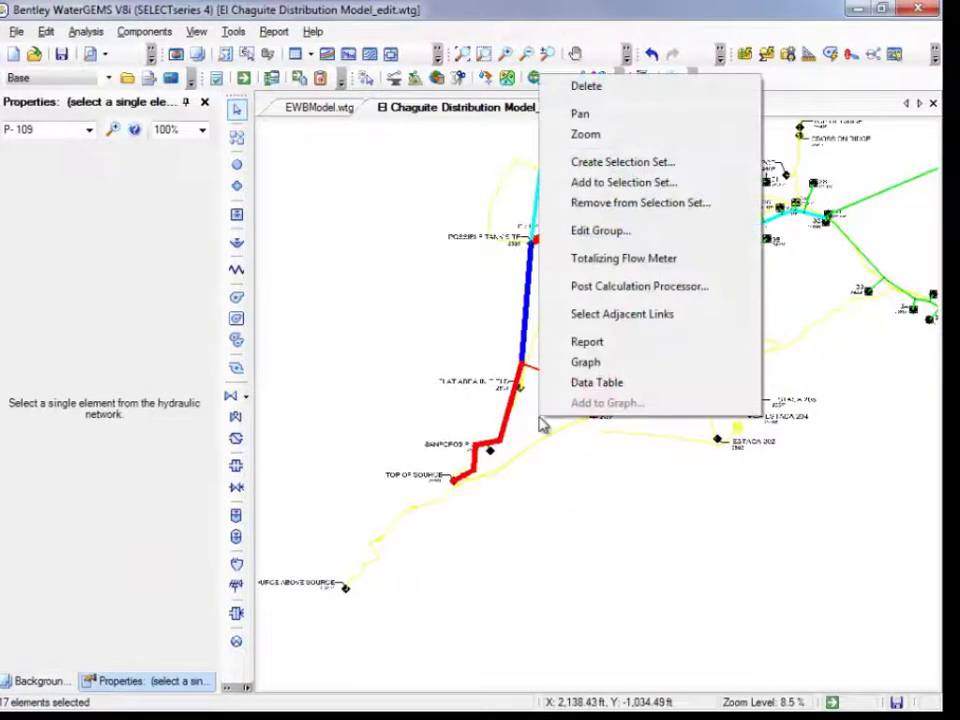
left_click(634, 233)
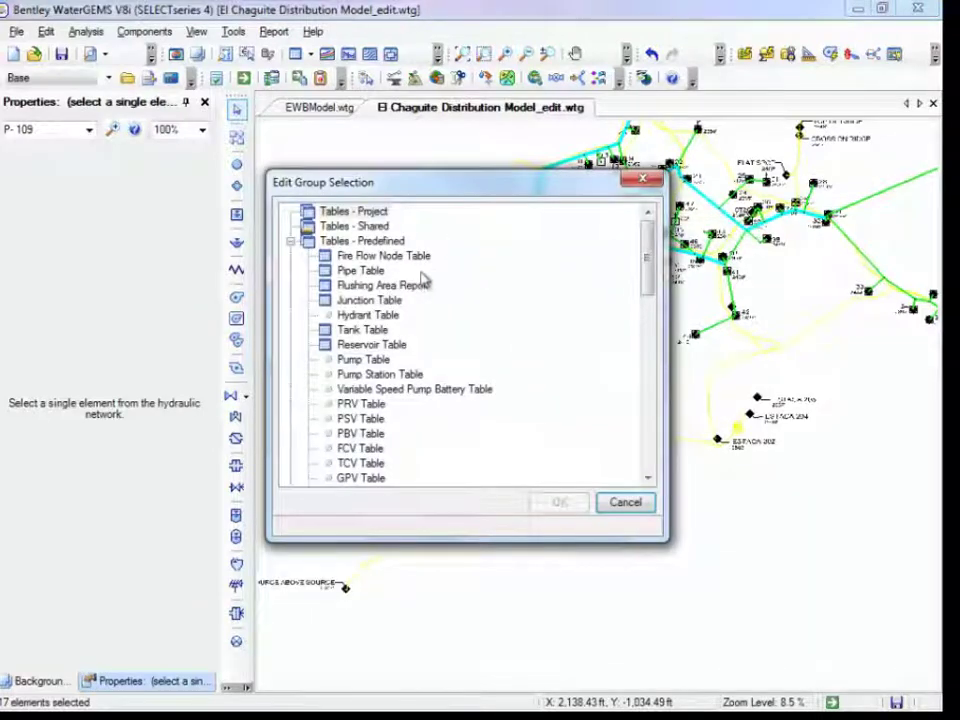
double_click(372, 271)
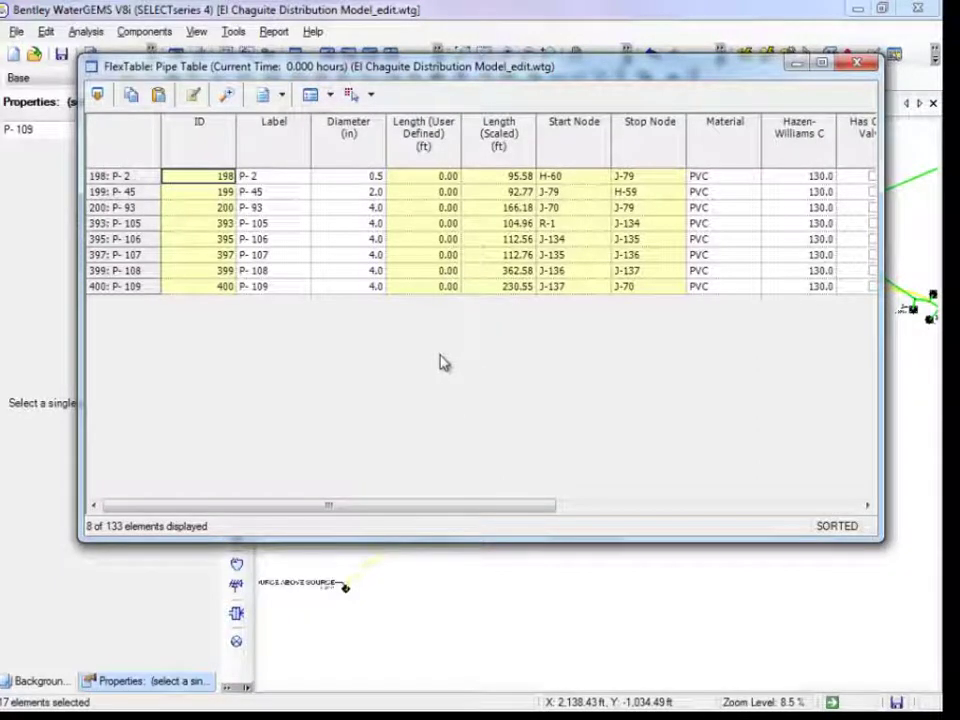
- Renumber the eight pipes with the prefix 'Zone 1 P-', giving Zone 1 P-1 to P-8
right_click(272, 147)
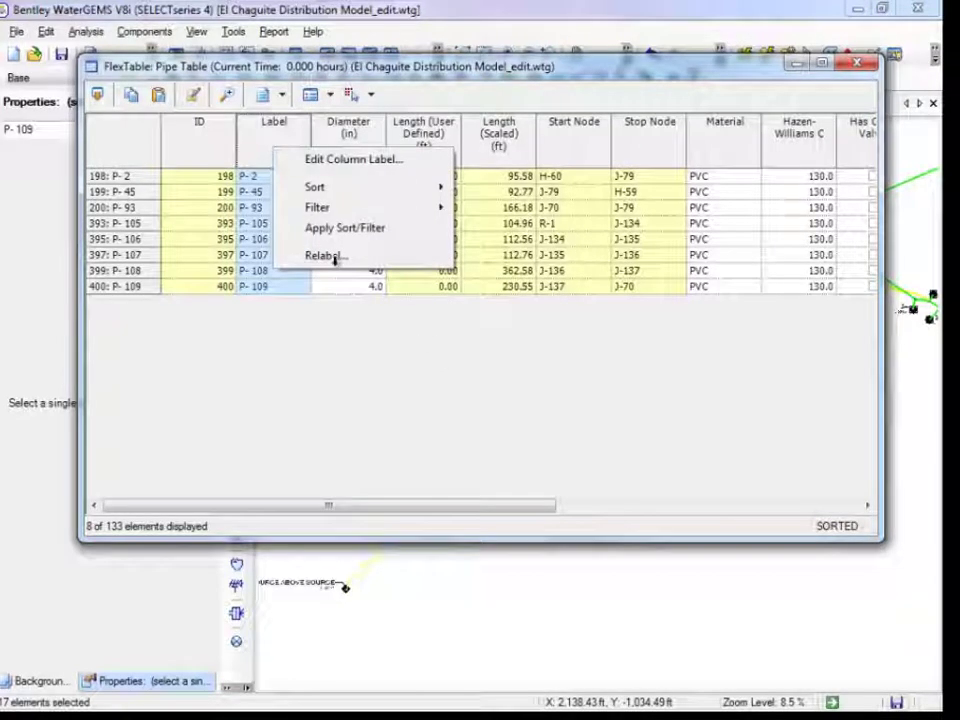
left_click(420, 259)
left_click(516, 182)
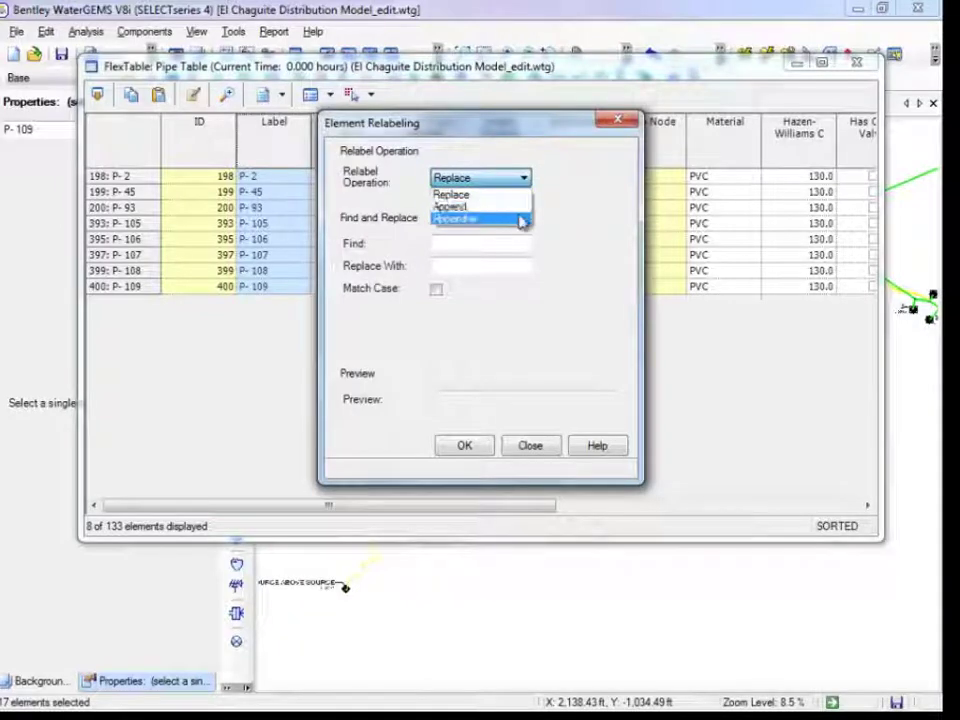
left_click(521, 220)
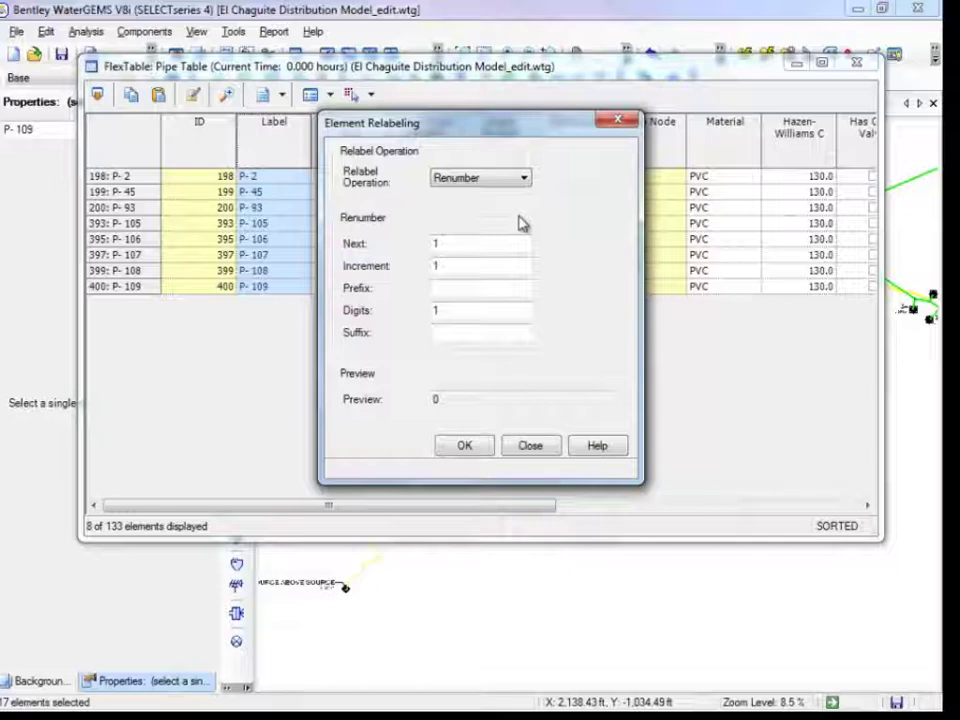
left_click(501, 288)
type("Zone")
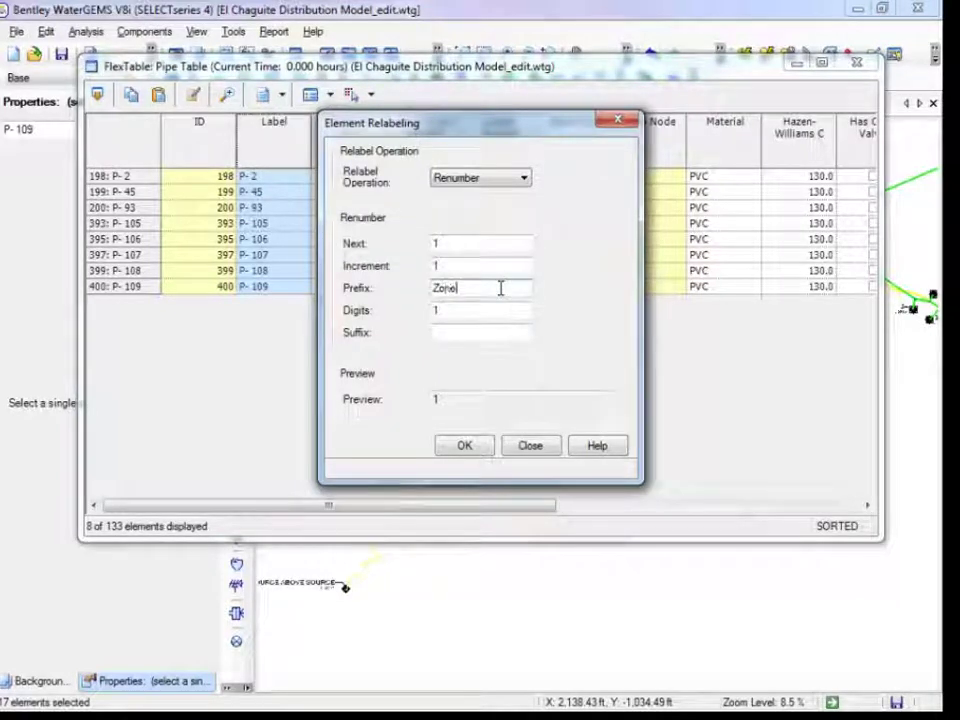
type(" 1 Fl")
key("BackSpace")
key("BackSpace")
type("P-")
left_click(464, 446)
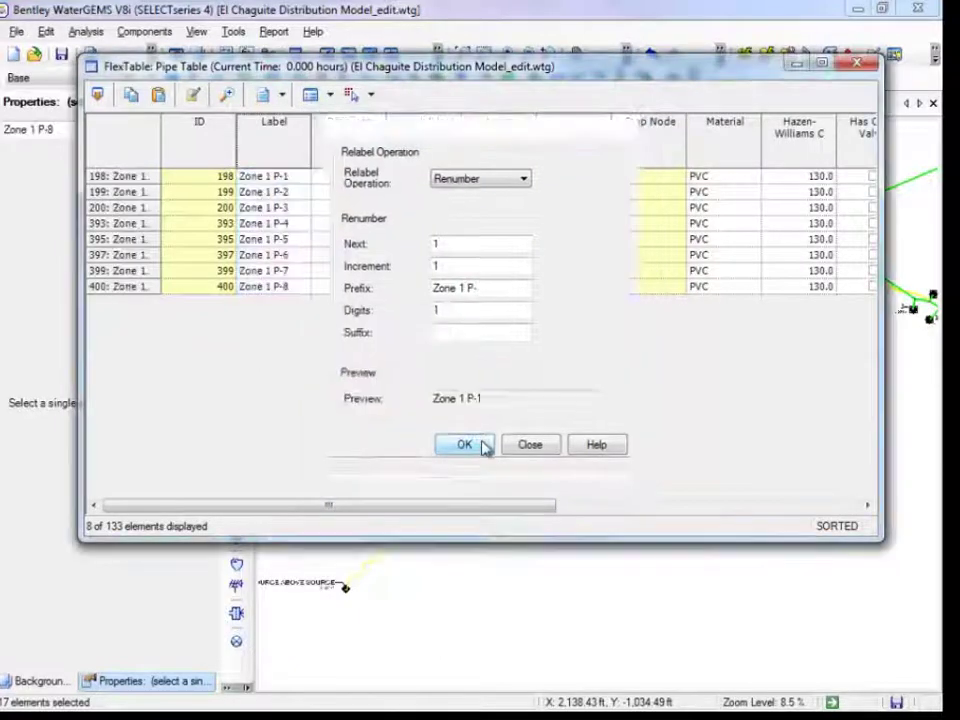